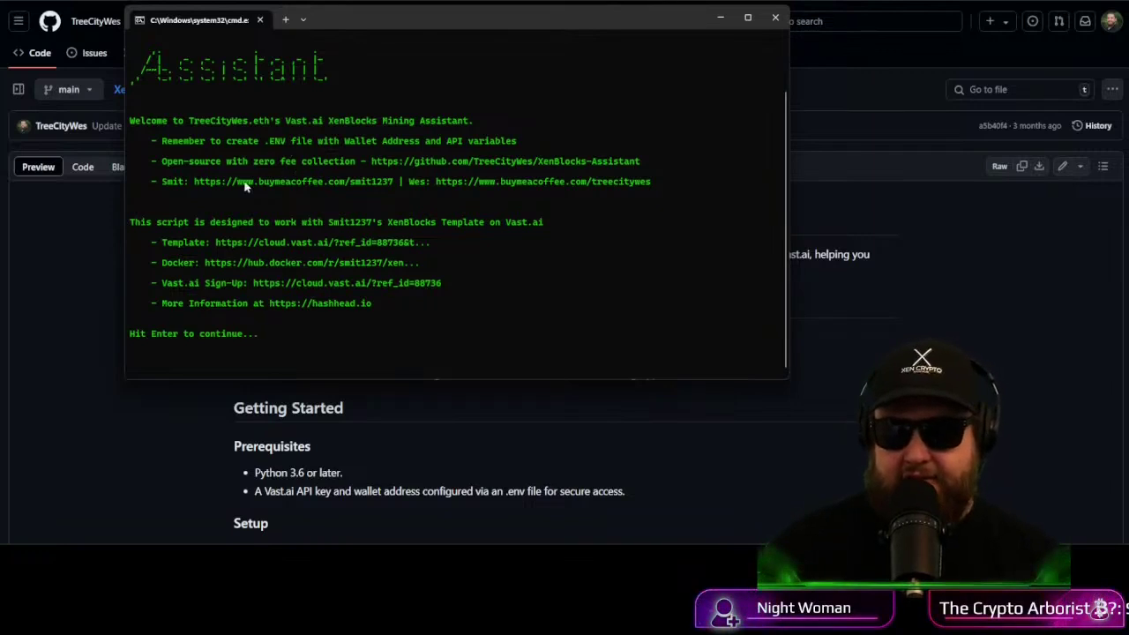
Step: Send the terminal behind the browser and scroll the XenBlocks-Assistant readme through Setup and .ENV to Usage
left_click(124, 534)
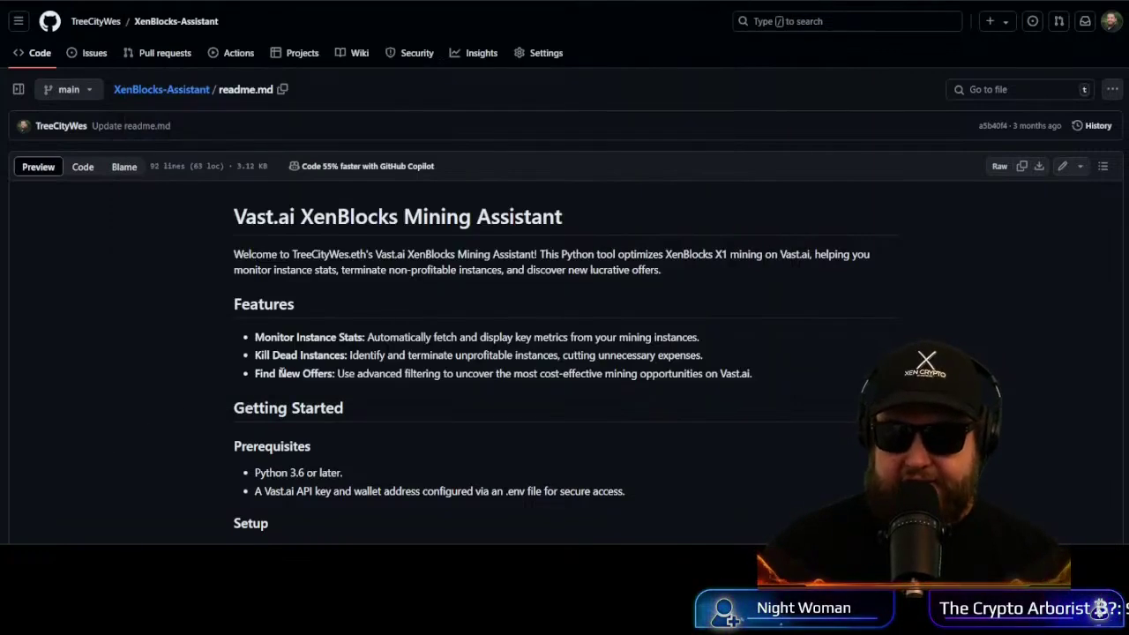
scroll(280, 374, "down", 5)
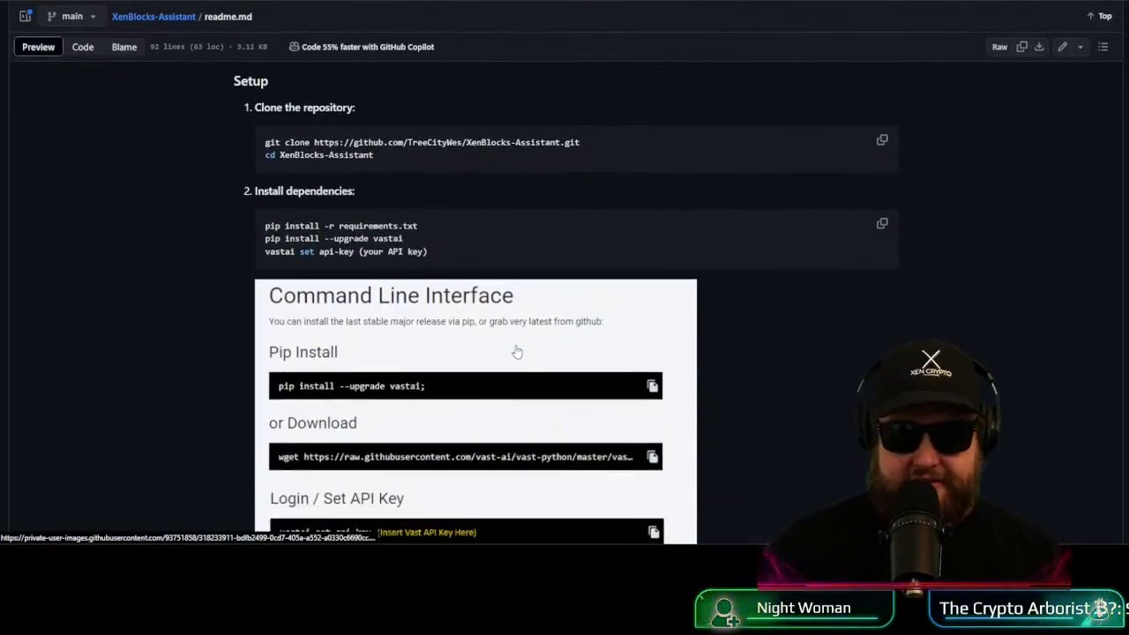
scroll(517, 352, "down", 2)
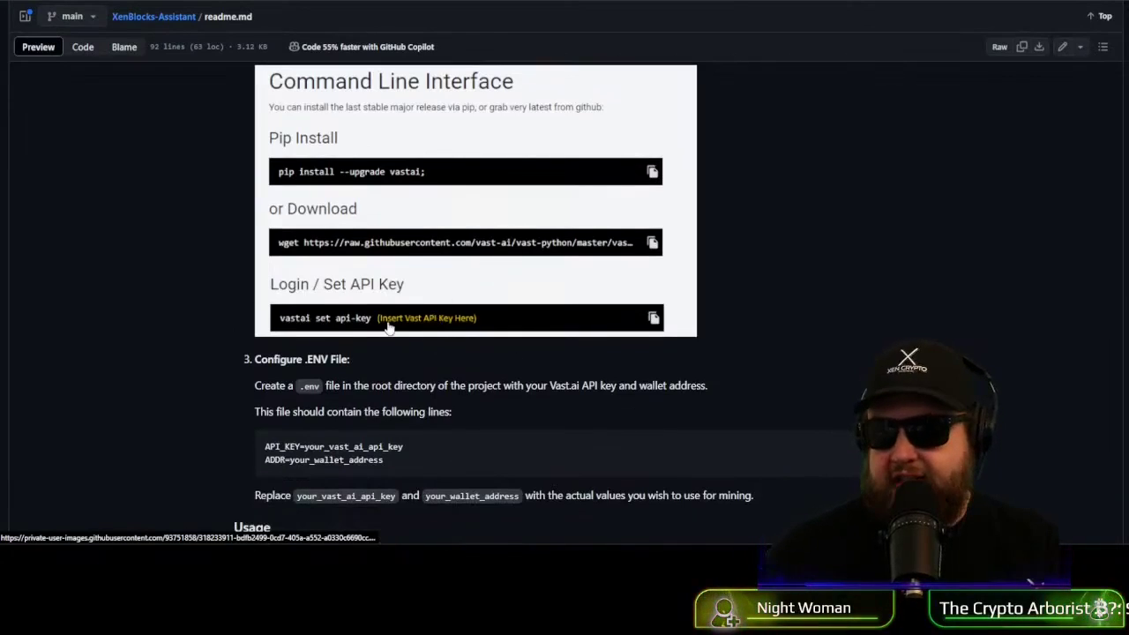
scroll(428, 351, "down", 2)
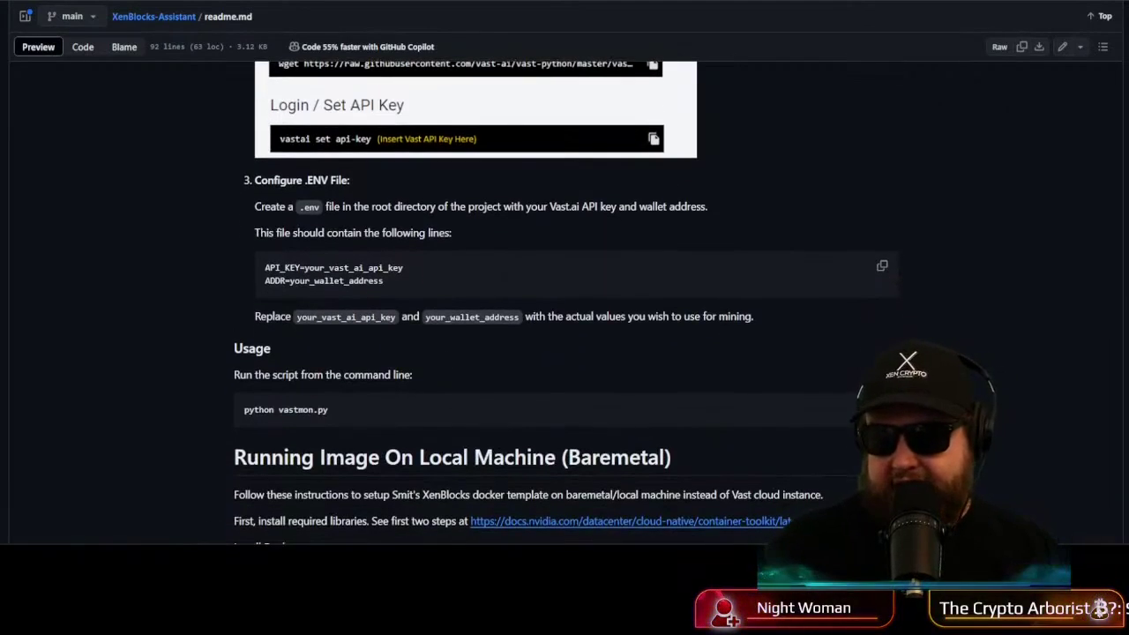
Step: Show the assistant's option 1 active-miners table: 15 GPUs, $0.346 cost, 13887.00 hashrate
key("alt+Tab")
key("Return")
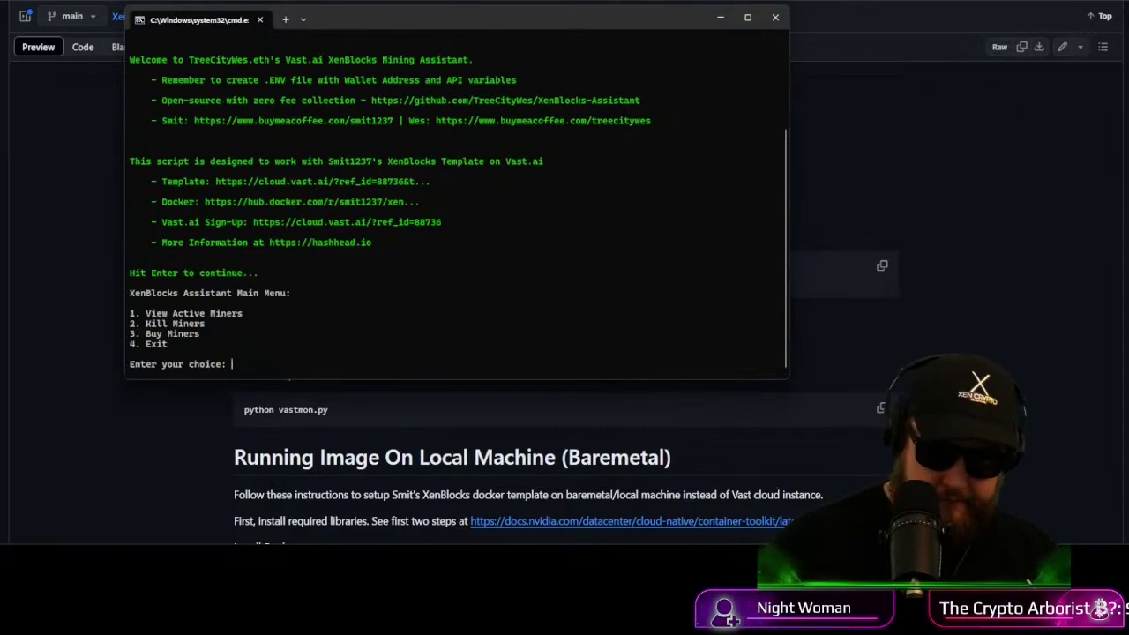
type("1")
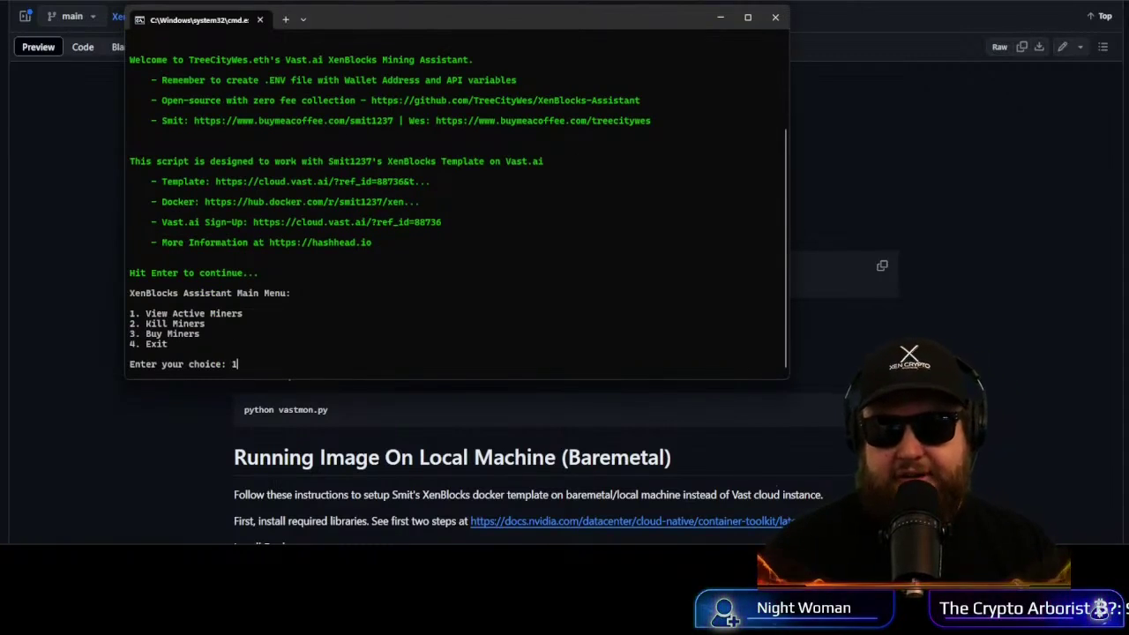
key("Return")
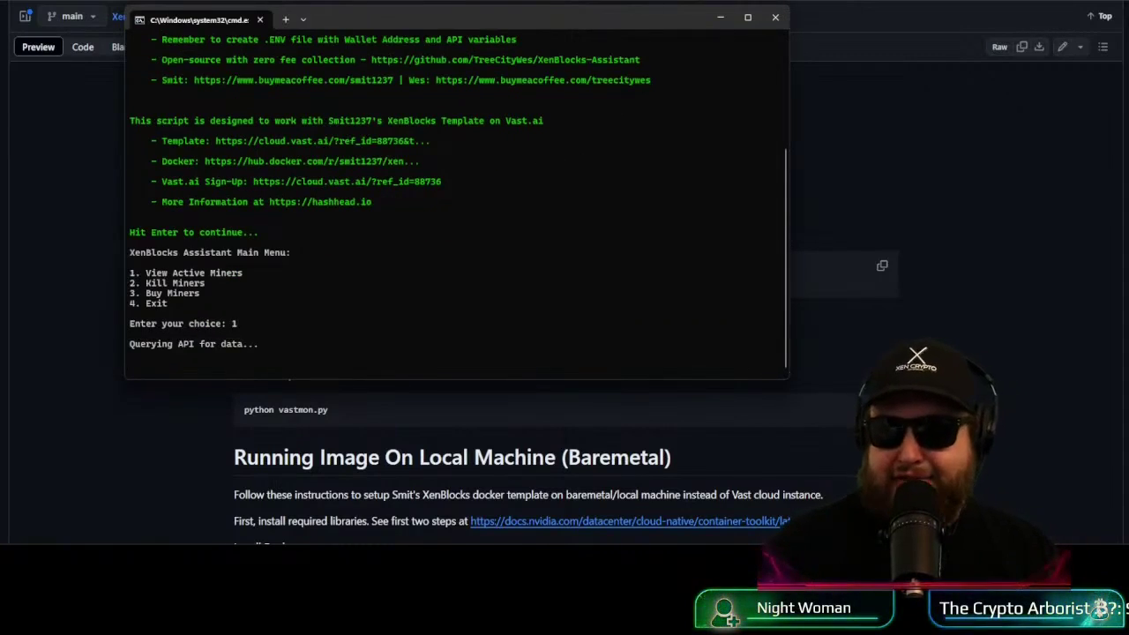
double_click(474, 18)
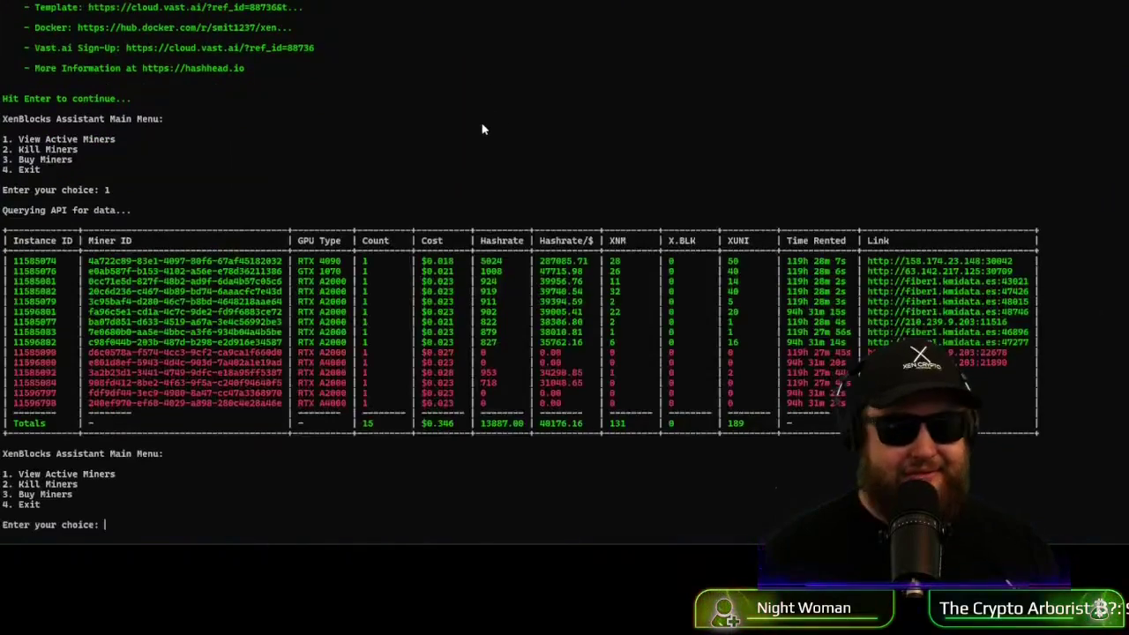
key("alt+Return")
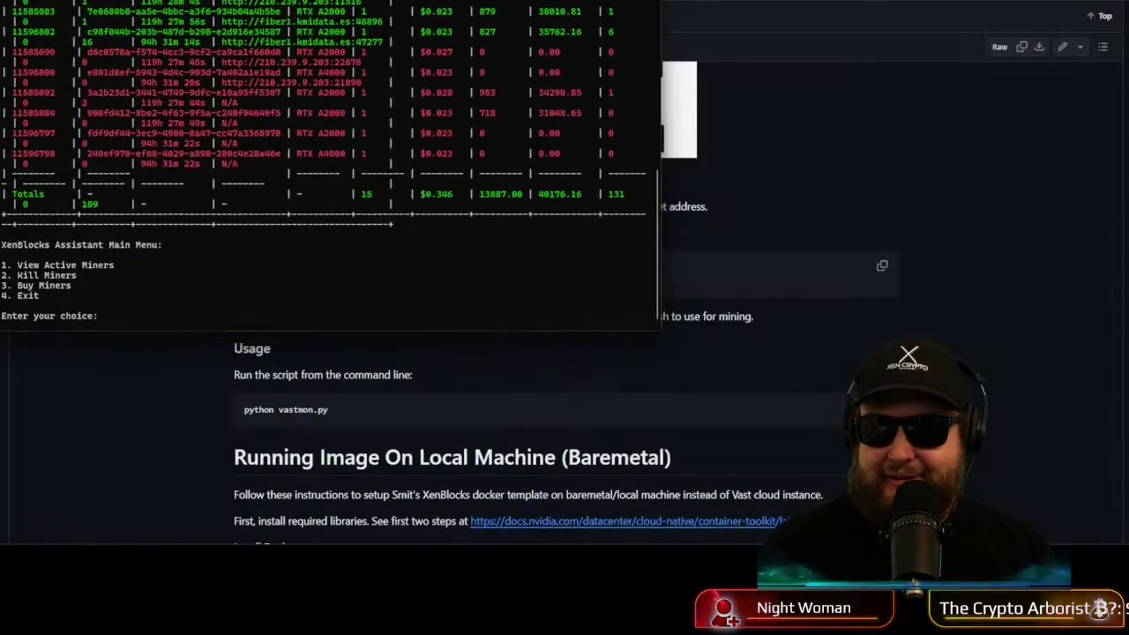
key("alt+Return")
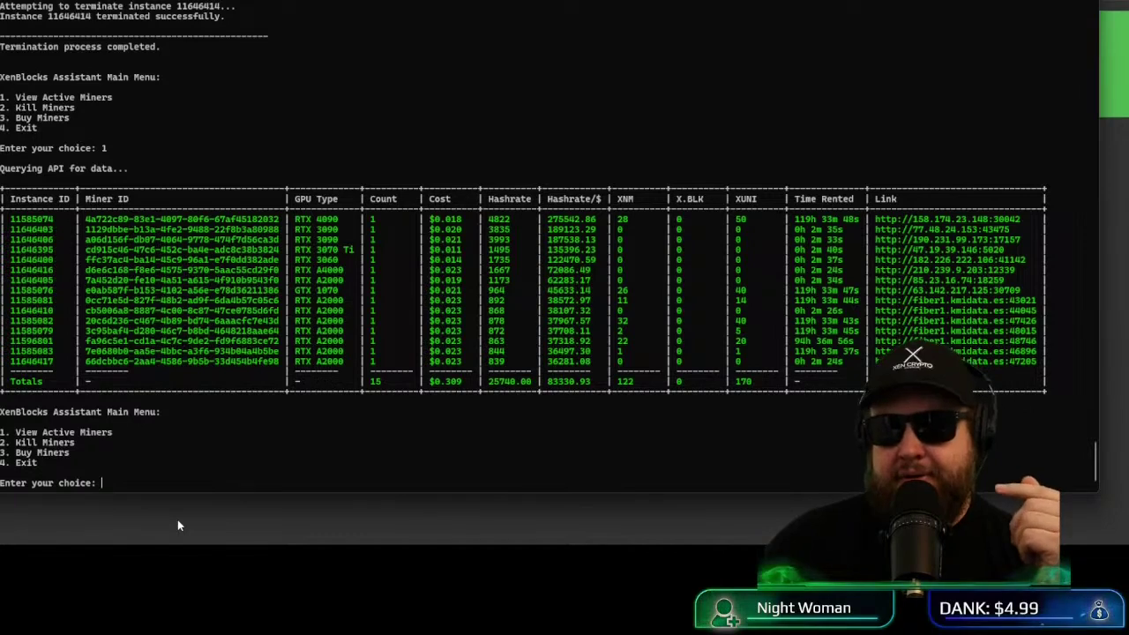
left_click_drag(619, 198, 632, 207)
left_click(632, 206)
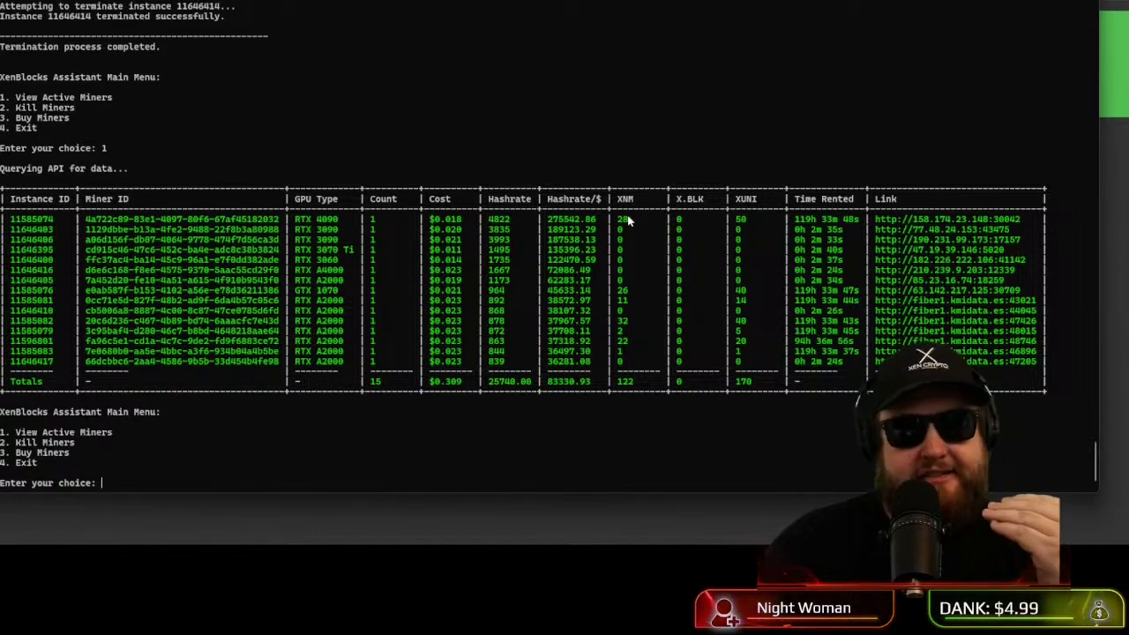
left_click_drag(676, 201, 700, 202)
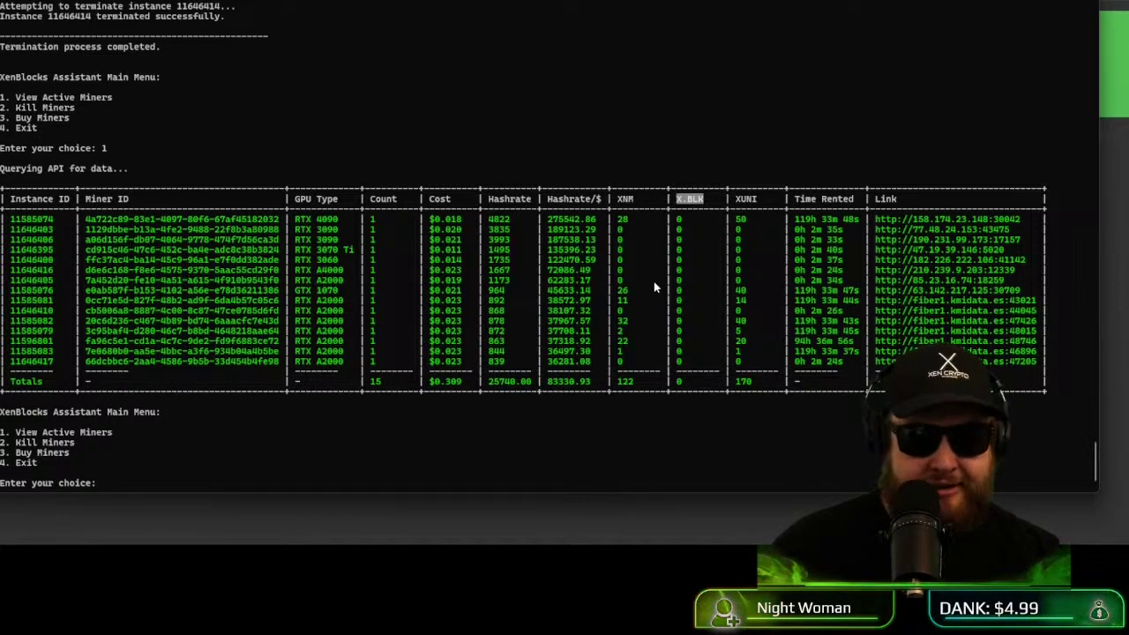
left_click_drag(736, 201, 759, 202)
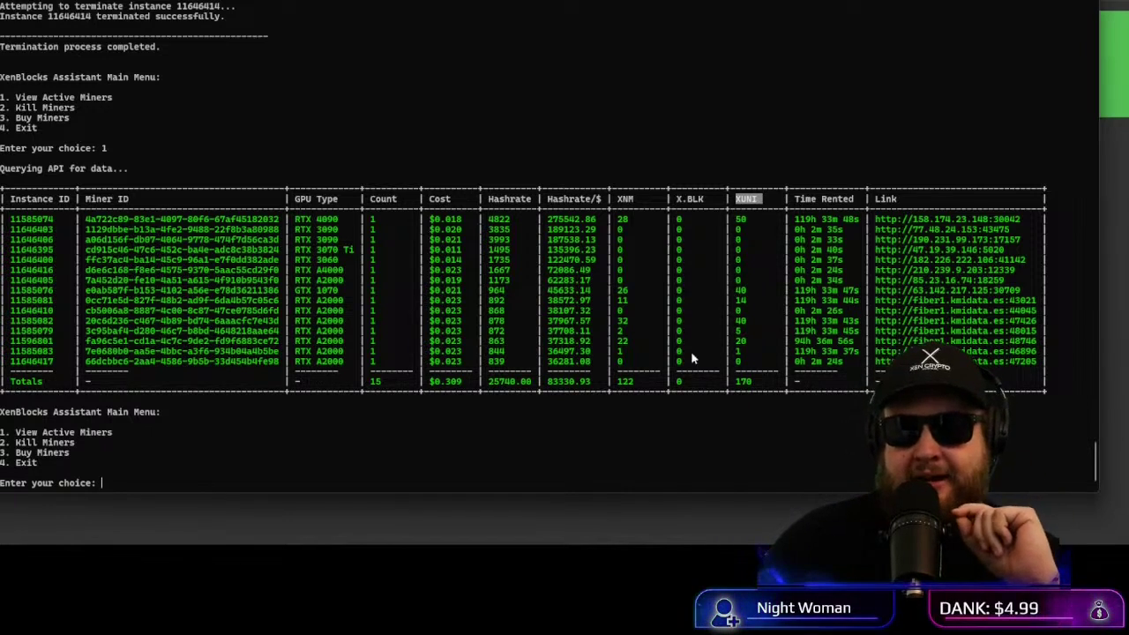
left_click(556, 191)
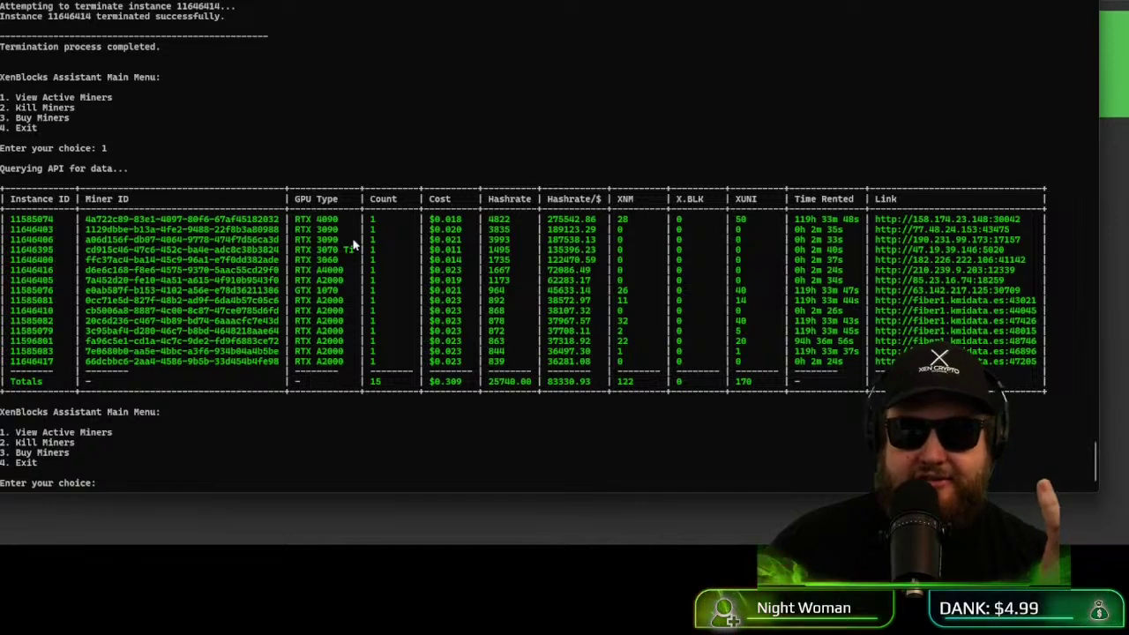
double_click(500, 220)
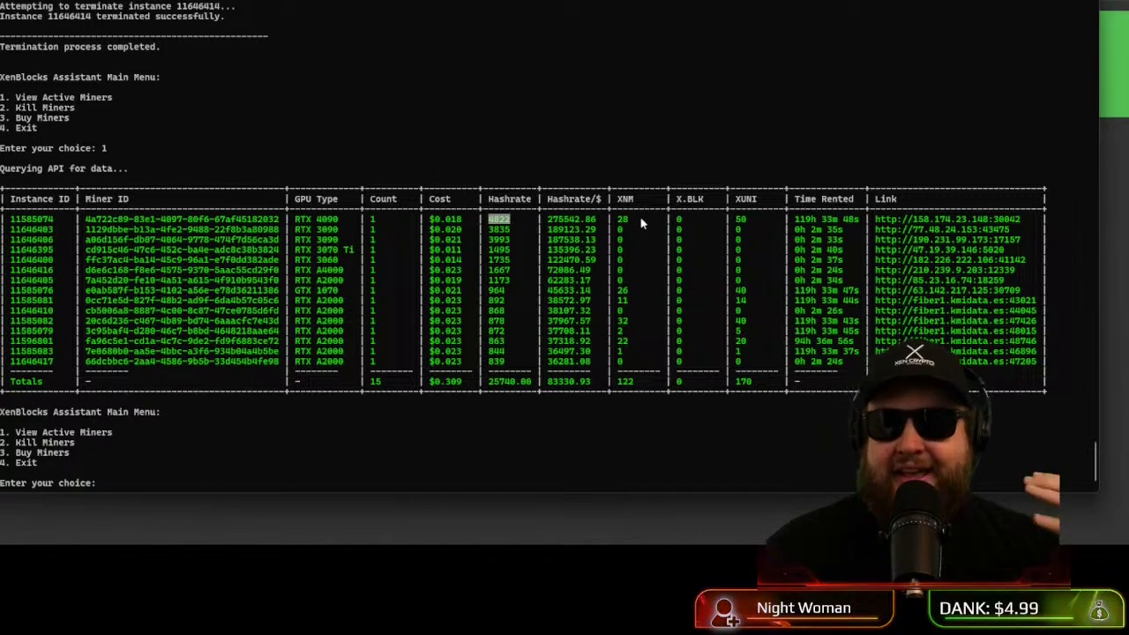
double_click(617, 199)
left_click(615, 203)
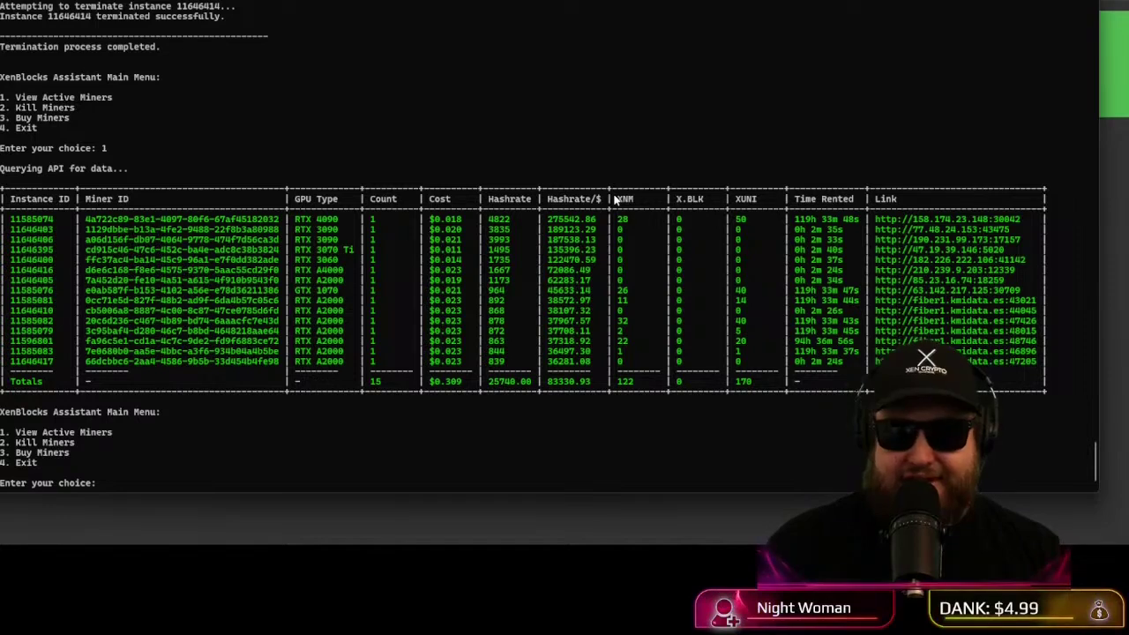
Step: Exit the assistant with option 4 and list the assistant and home folders
type("4")
key("Return")
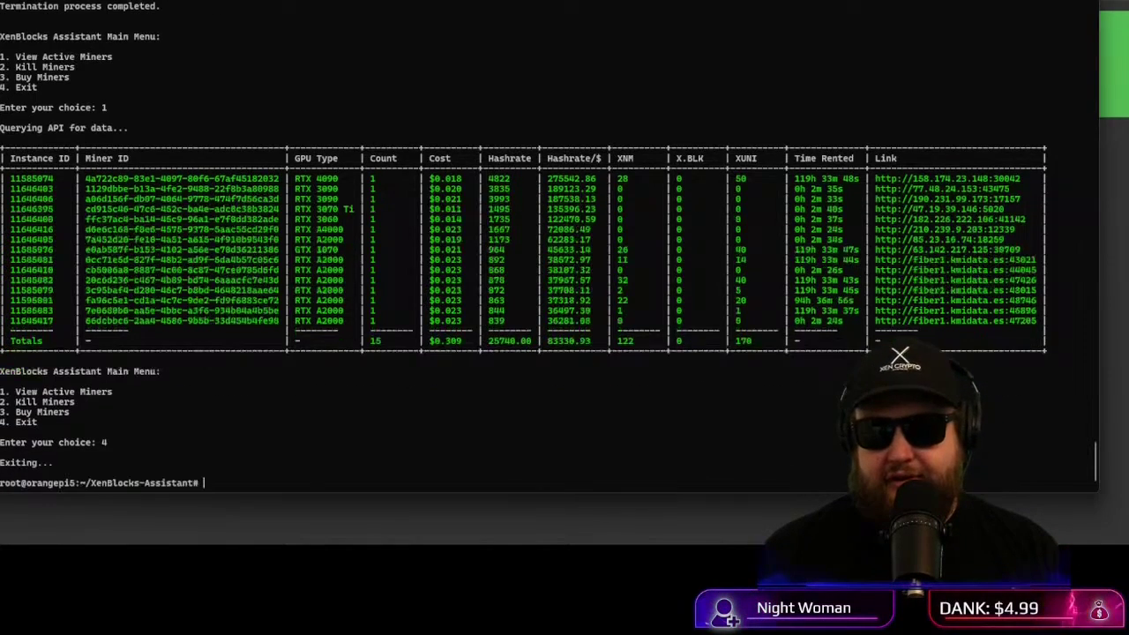
type("dir")
key("Return")
type("c")
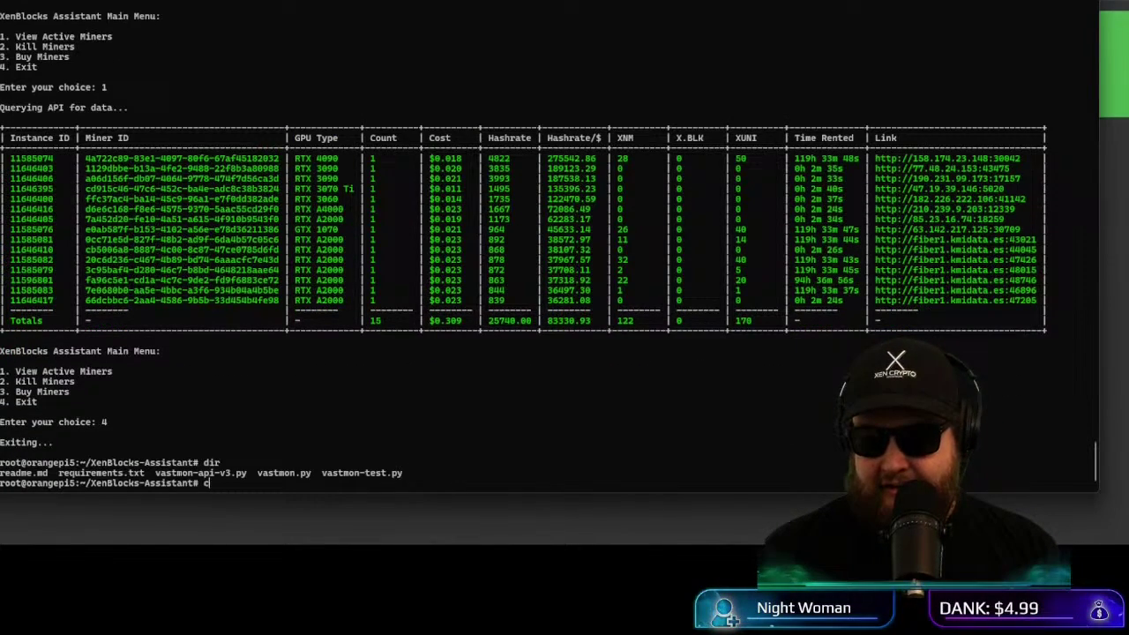
type("d ..")
key("Return")
type("dir")
key("Return")
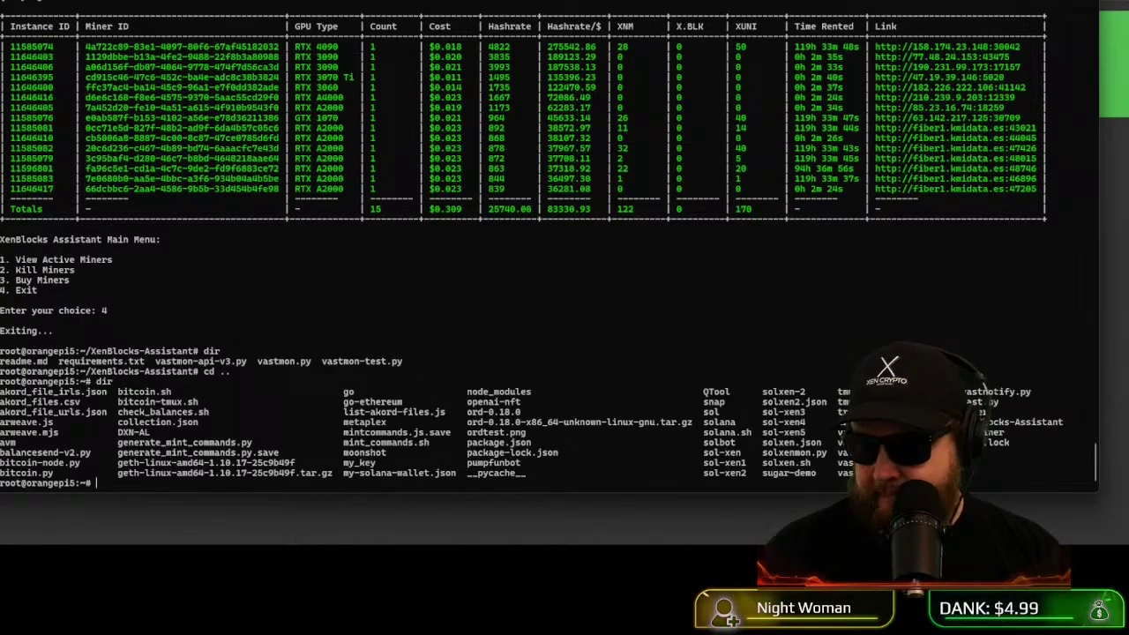
Step: Enter the voter folder, git pull the latest code, and start cargo build
type("cd xoter")
key("BackSpace")
key("BackSpace")
key("BackSpace")
key("BackSpace")
key("BackSpace")
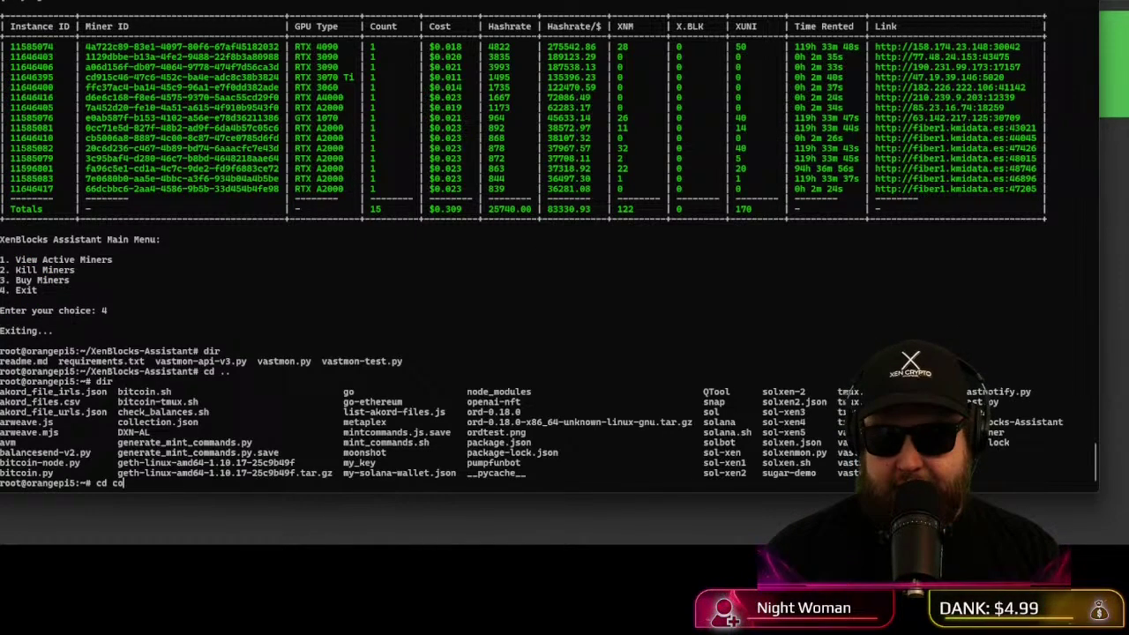
type("voter")
key("Return")
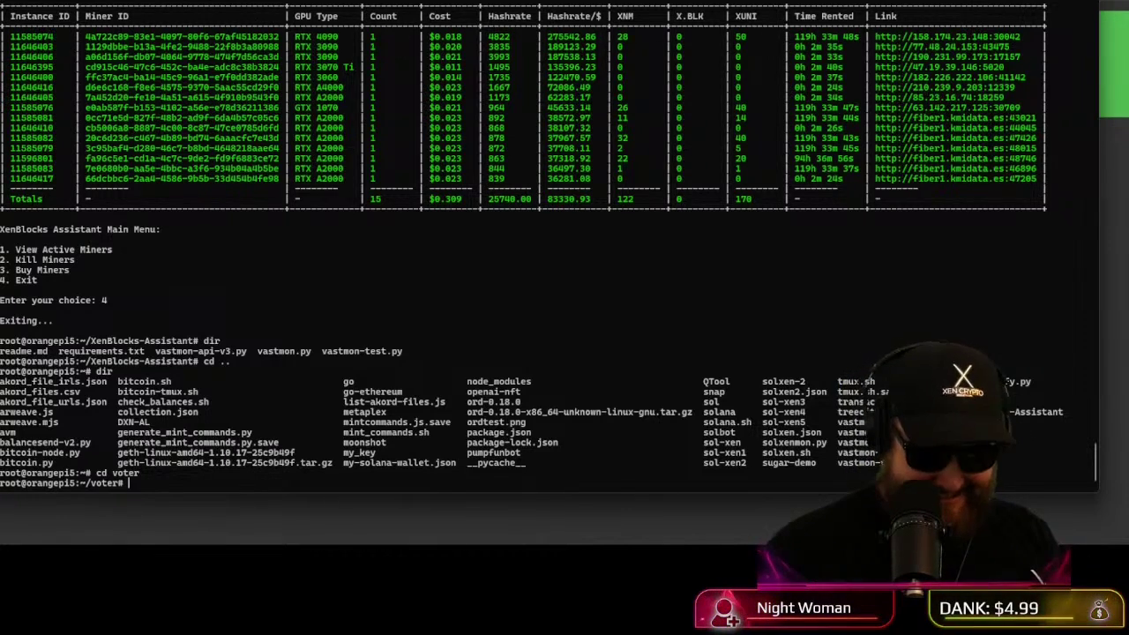
type("dir")
key("Return")
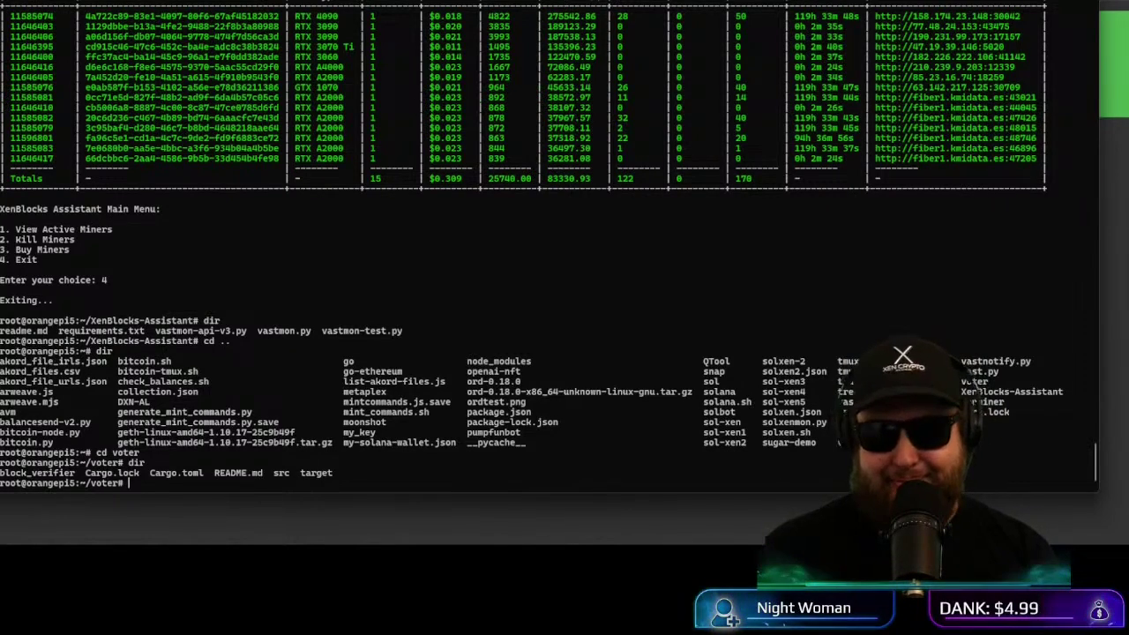
type("git pull")
key("Return")
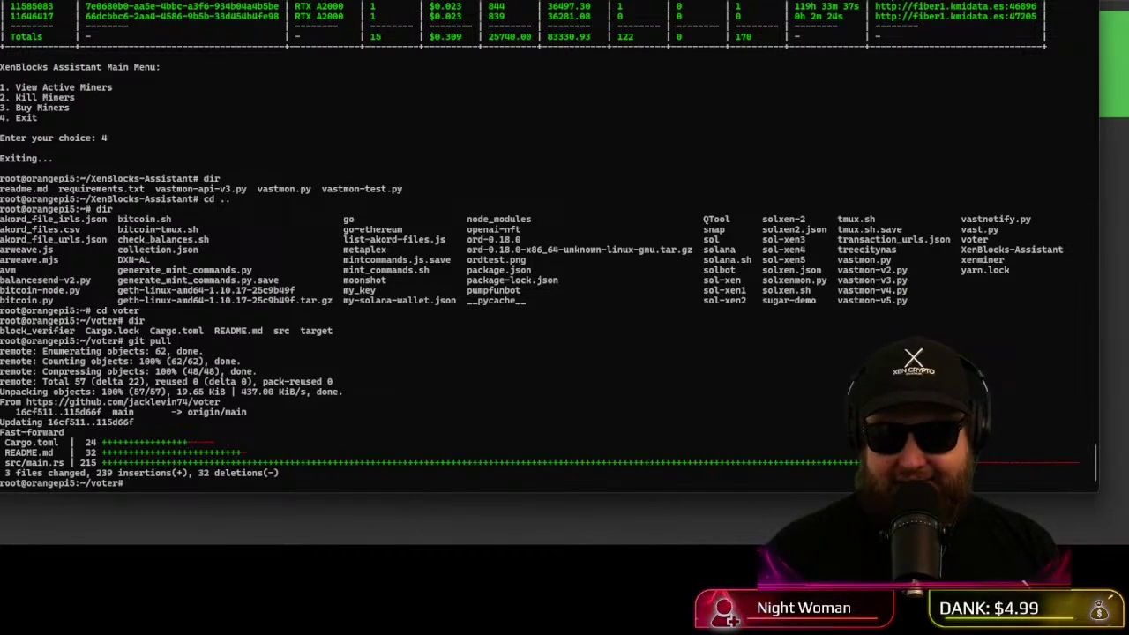
type("cargo bu")
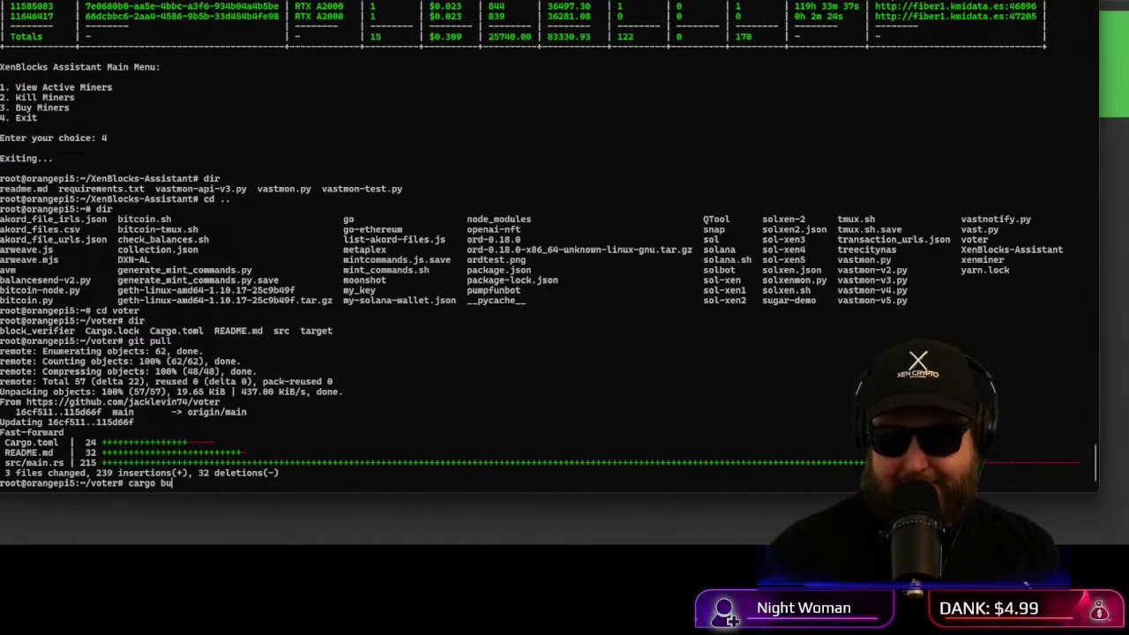
type("ild")
key("Return")
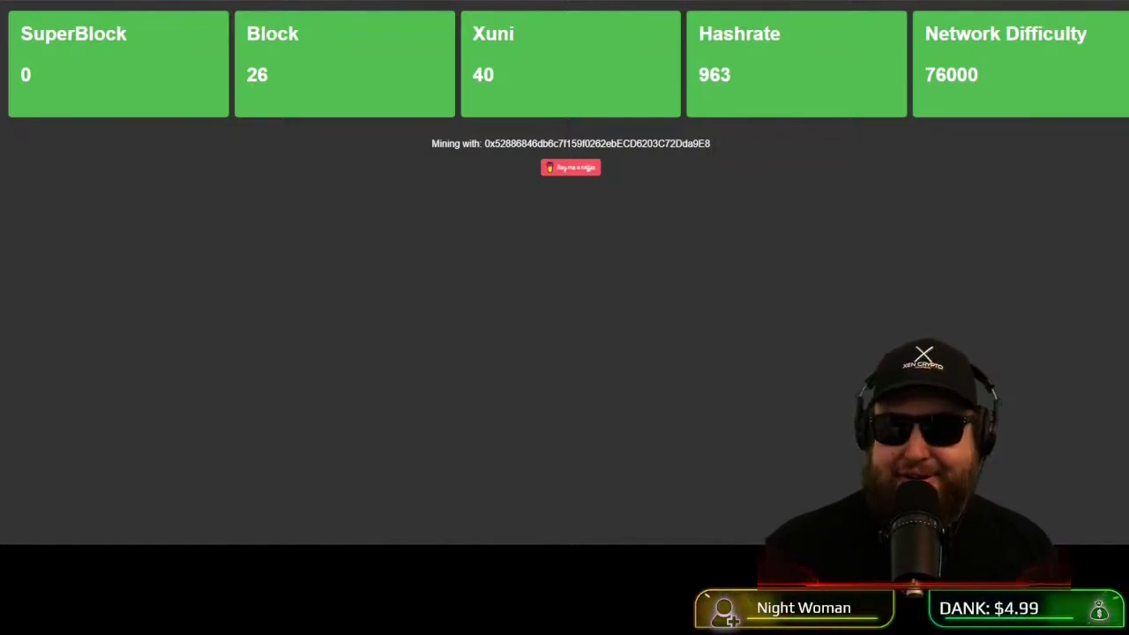
Step: Leave the Xenium-Miner-Setup repository files and switch to the voter repository page
key("ctrl+l")
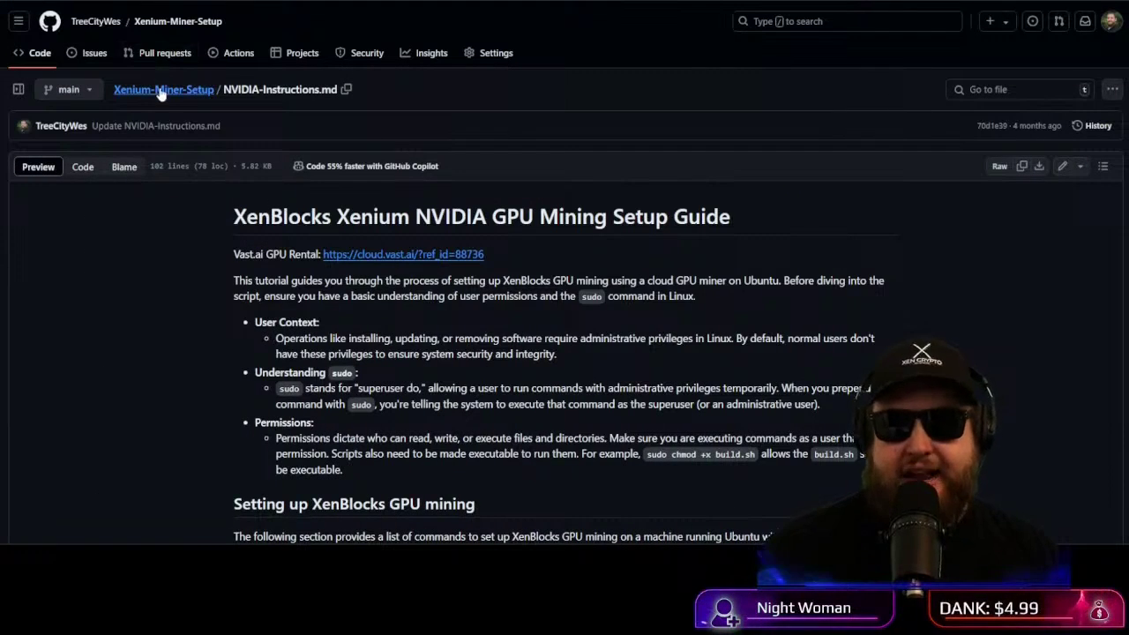
left_click(159, 90)
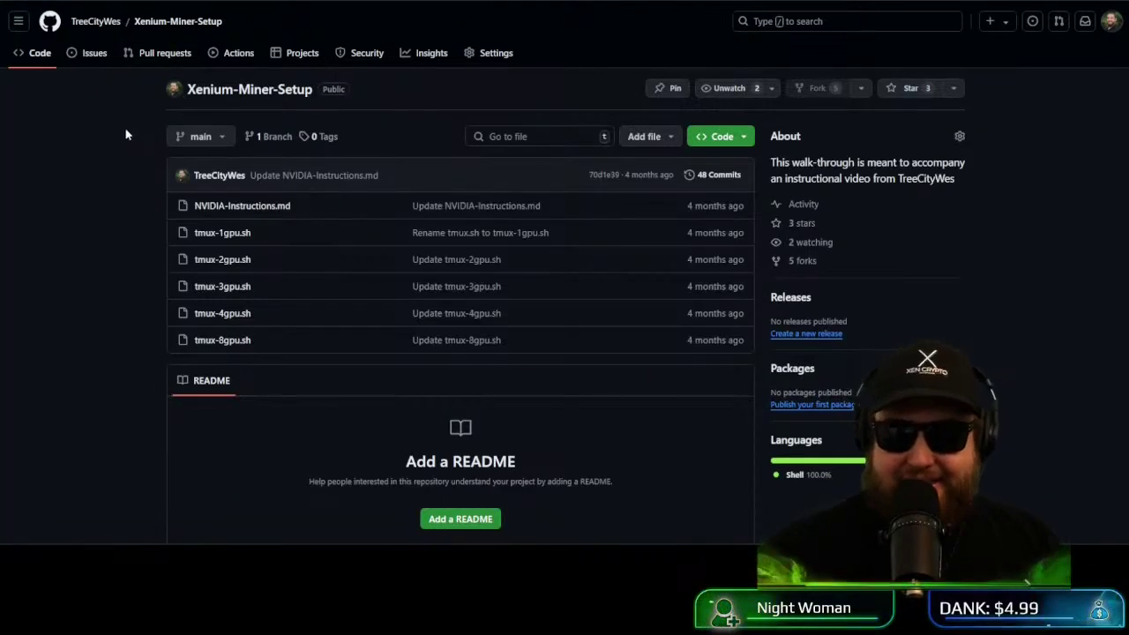
scroll(110, 138, "down", 2)
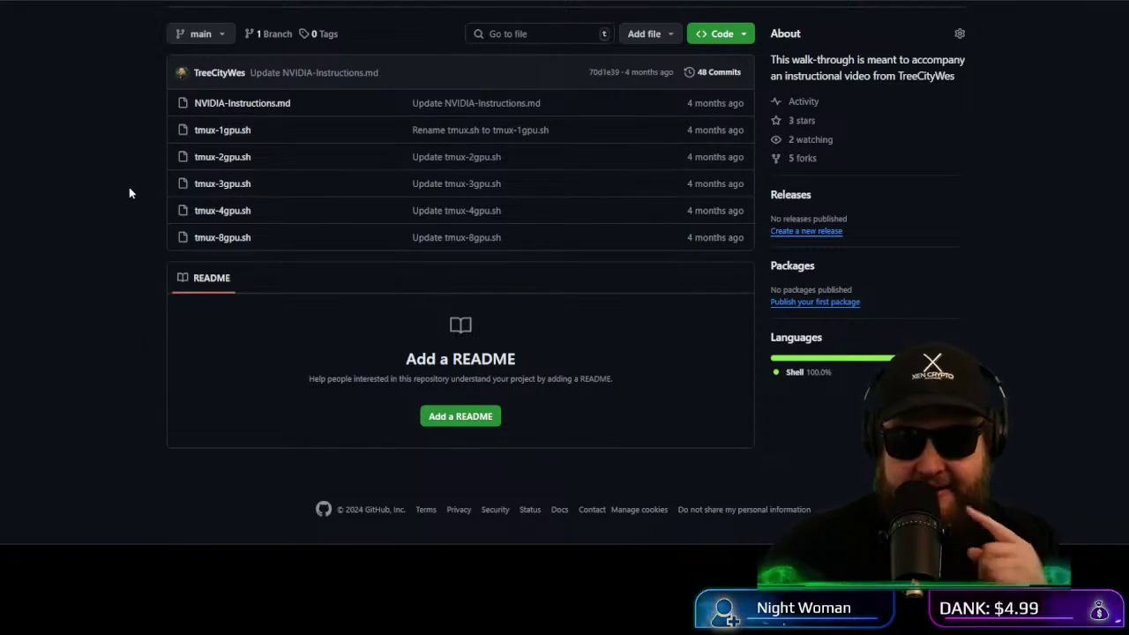
scroll(132, 194, "up", 2)
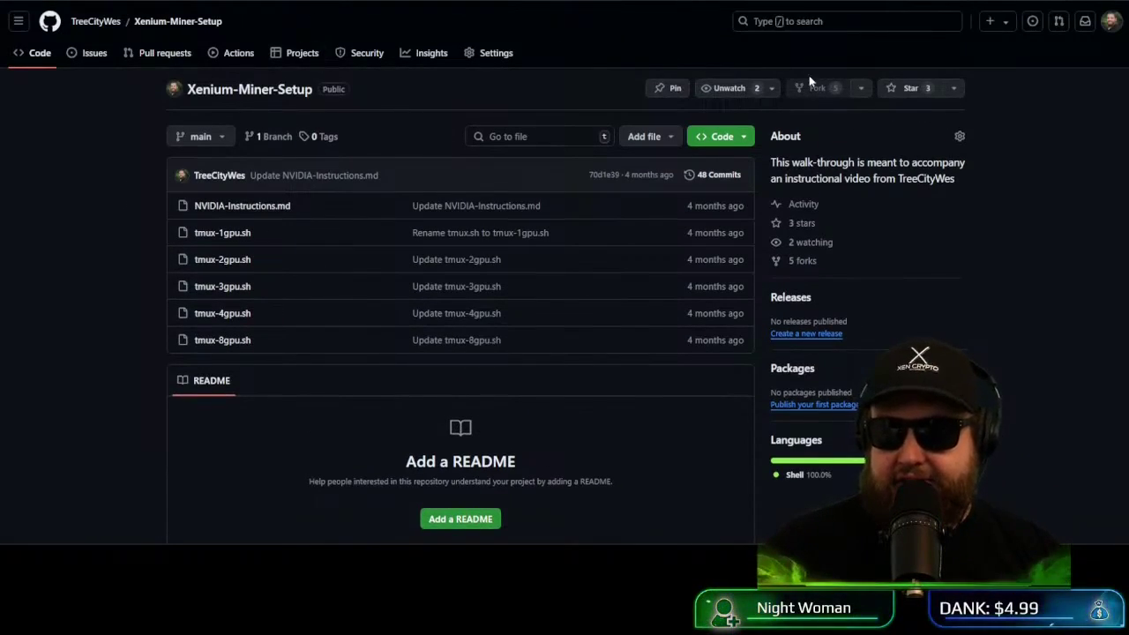
key("ctrl+Tab")
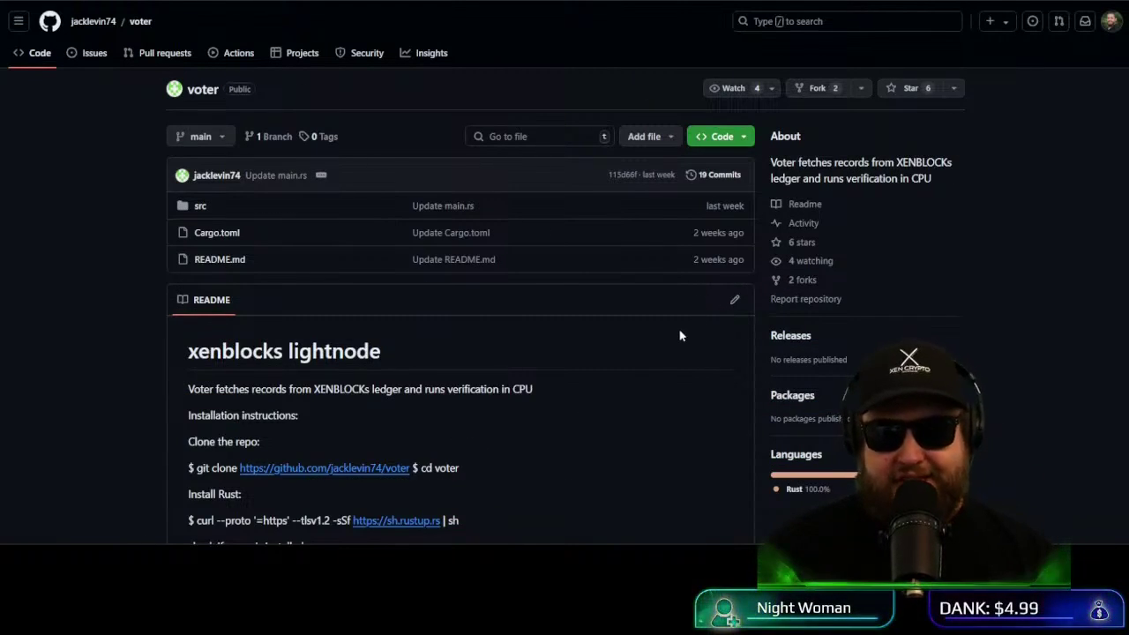
Step: With the terminal beside the README, select the 'git clone …/voter' command
scroll(681, 335, "down", 2)
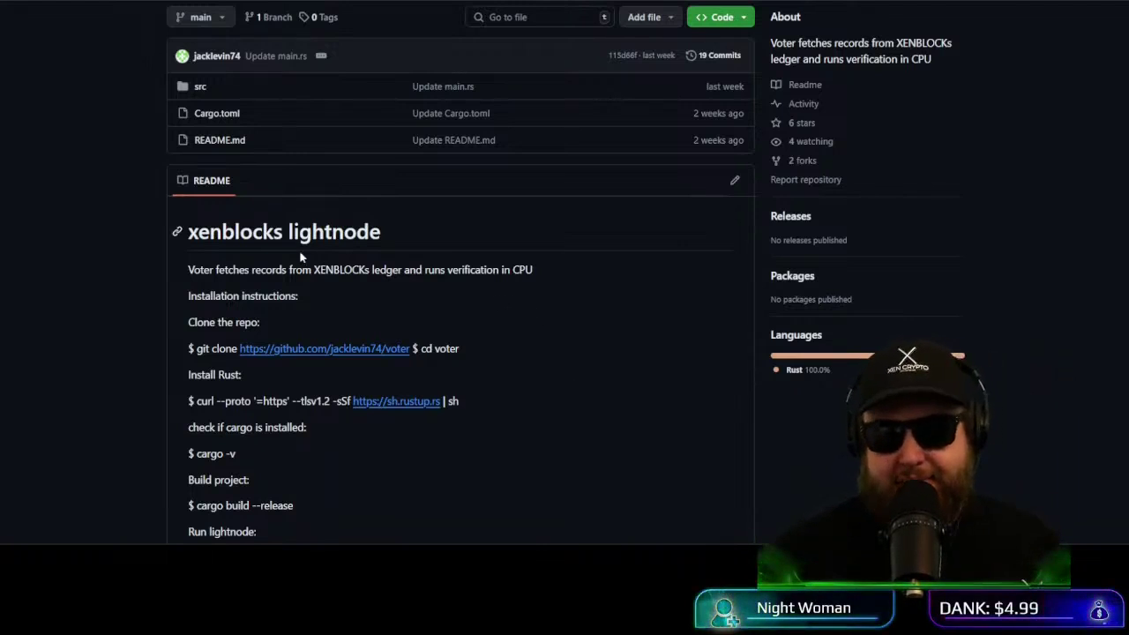
left_click_drag(297, 269, 425, 272)
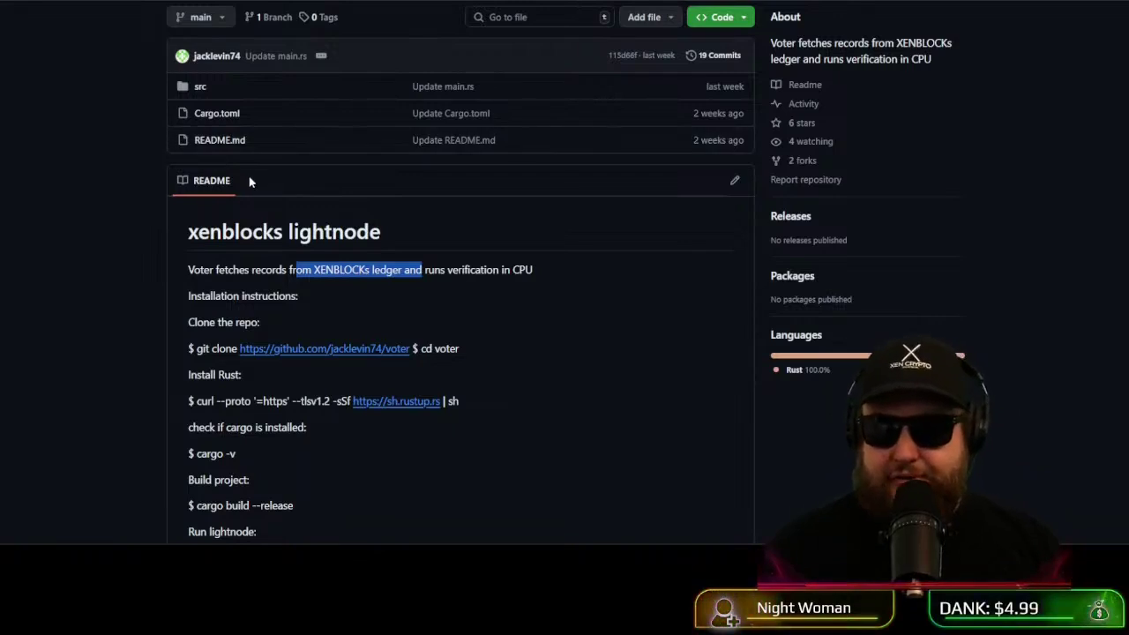
scroll(233, 198, "down", 2)
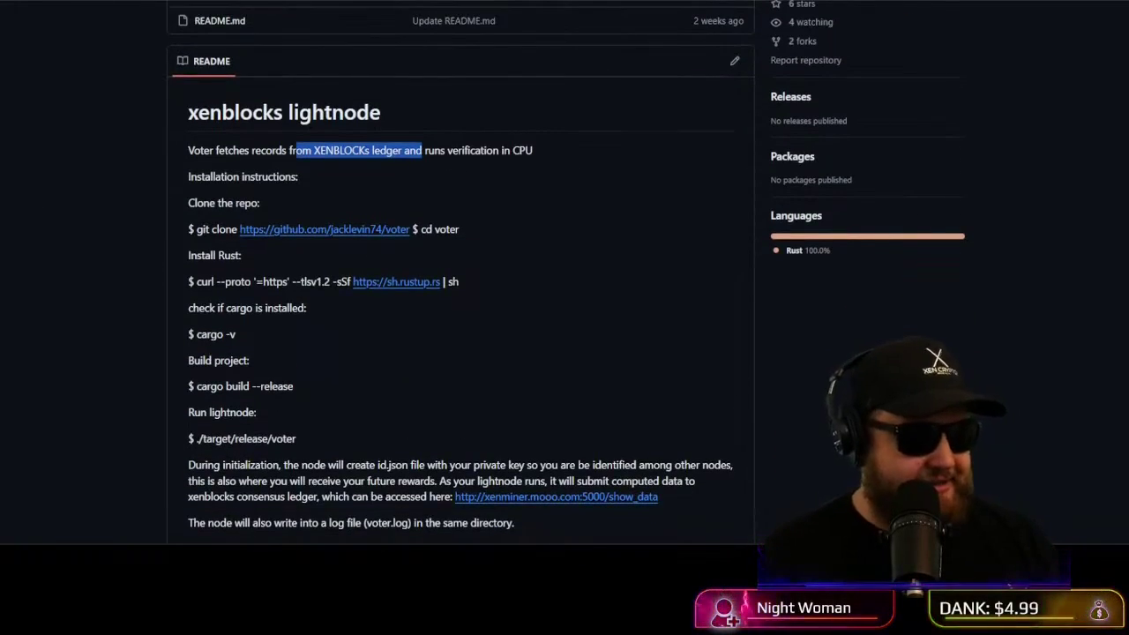
key("alt+Tab")
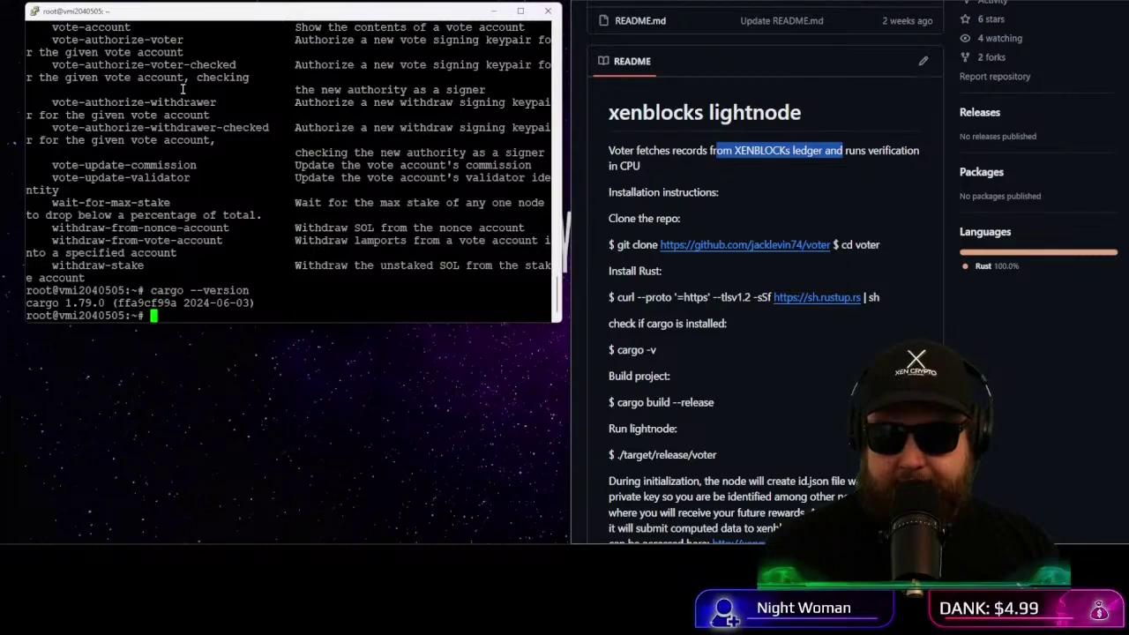
key("Return")
key("Return")
key("Return")
key("Return")
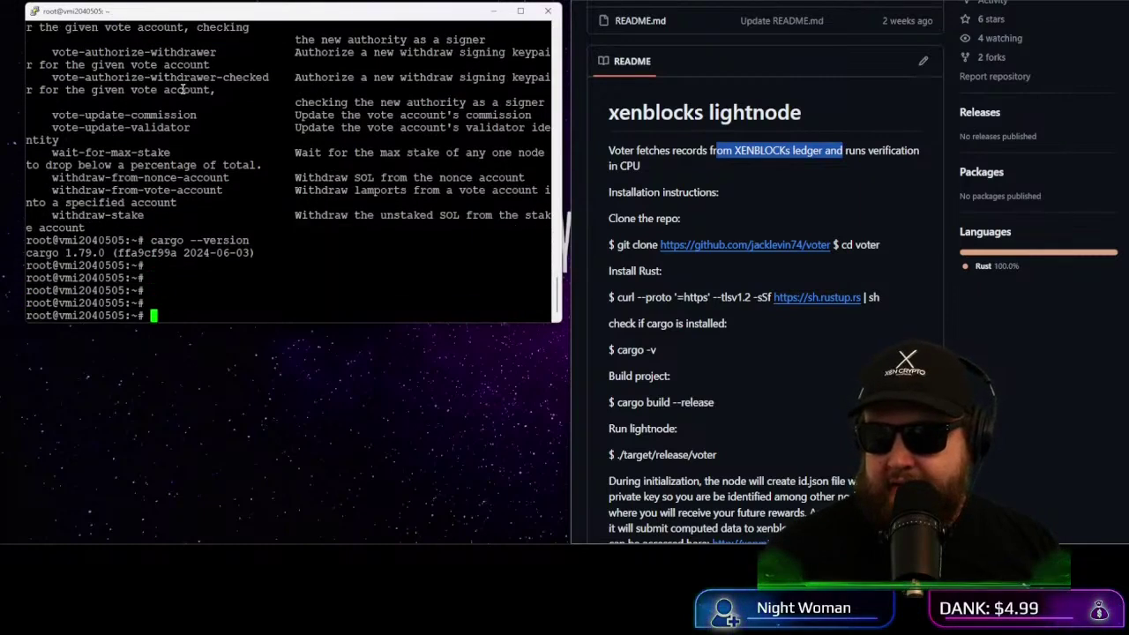
double_click(645, 244)
left_click(885, 249)
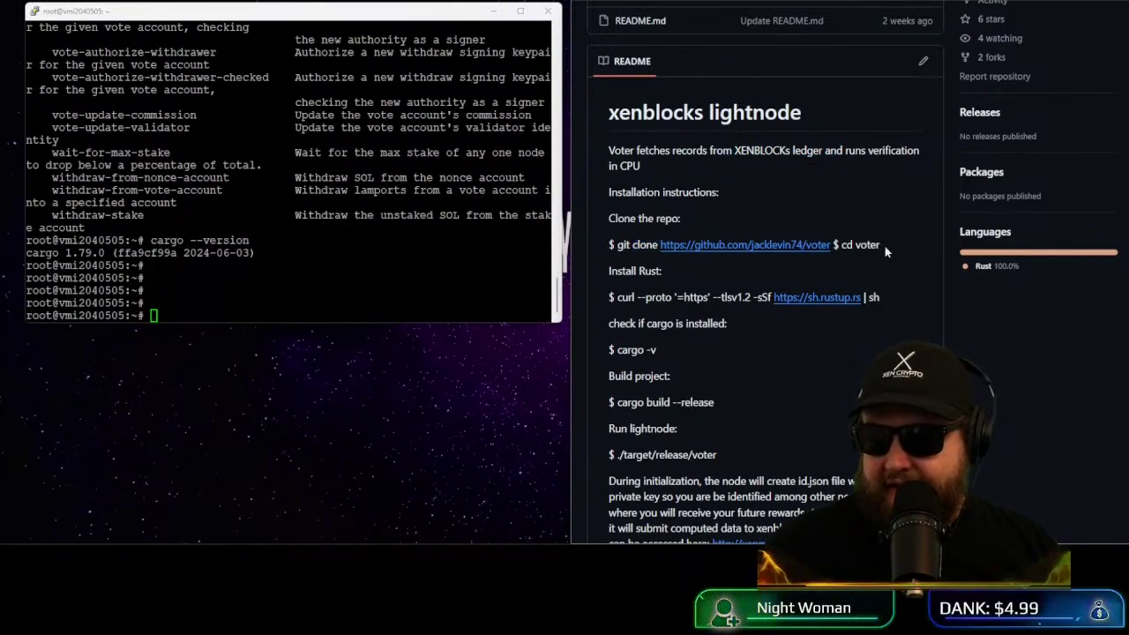
left_click_drag(832, 247, 622, 255)
Step: Paste and run the voter git clone, then cd into the voter folder
right_click(291, 303)
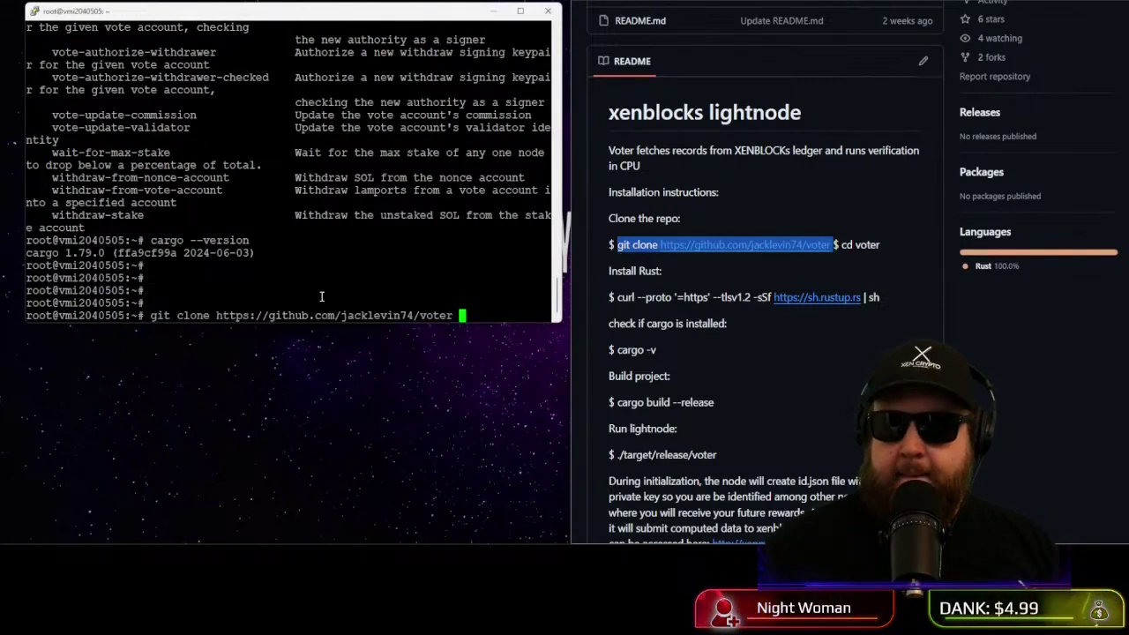
key("Return")
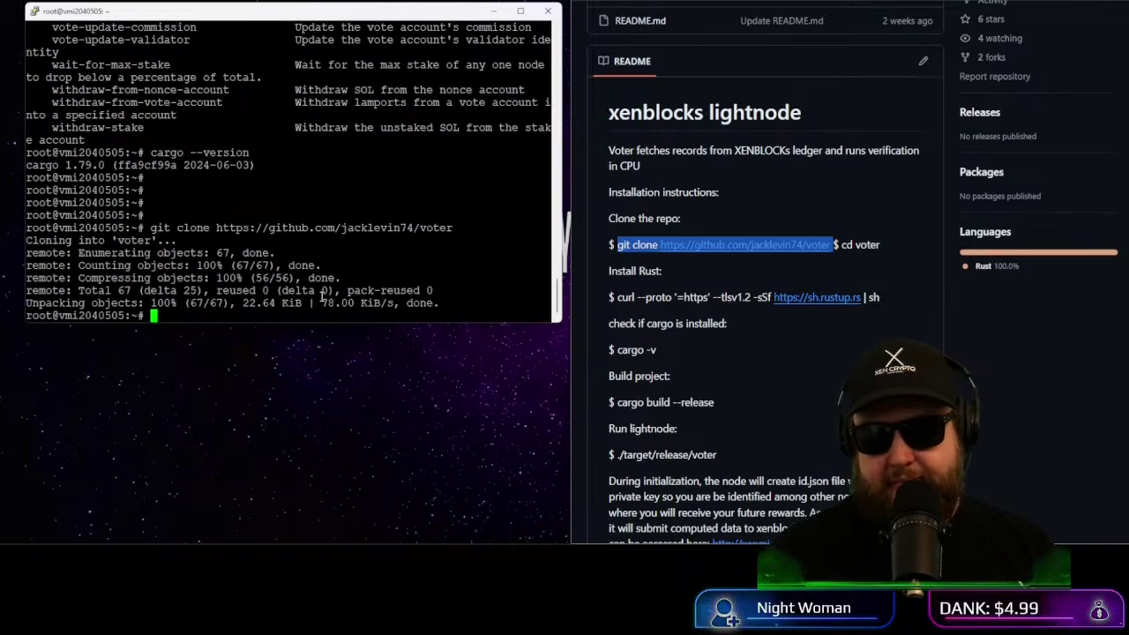
type("cd voter")
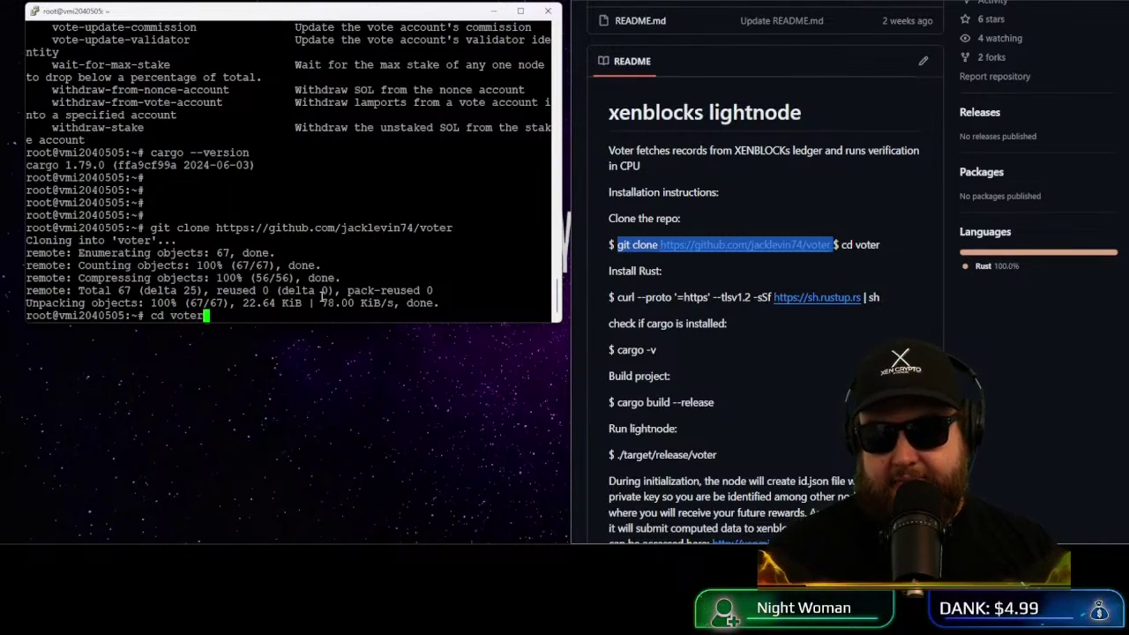
key("Return")
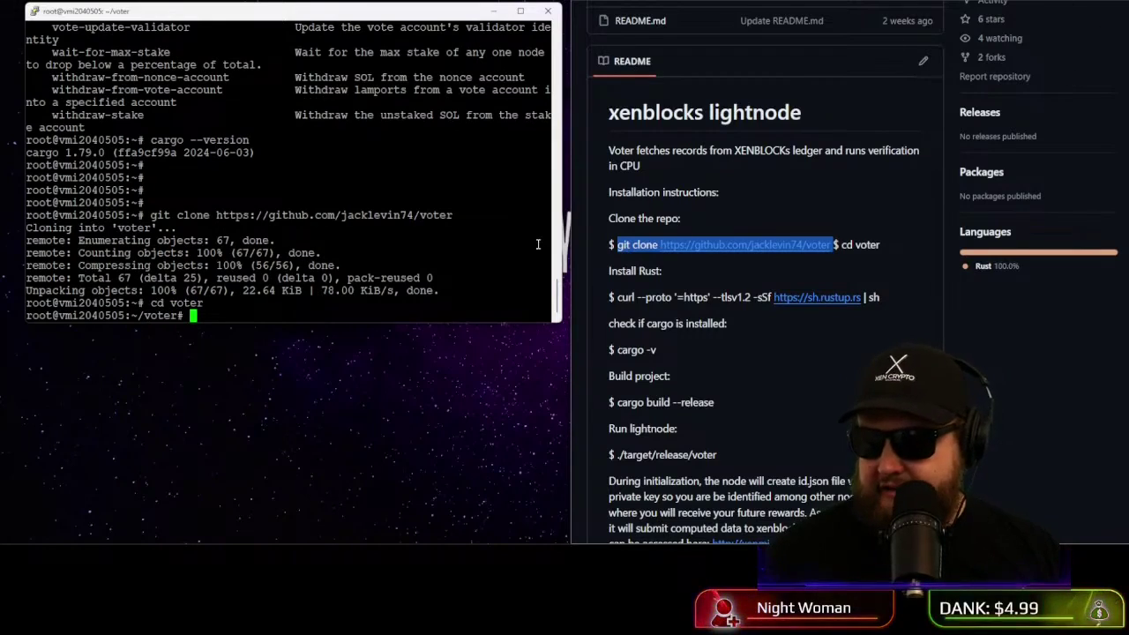
Step: Copy 'cargo build --release' from the README and run it in the terminal
scroll(635, 345, "down", 1)
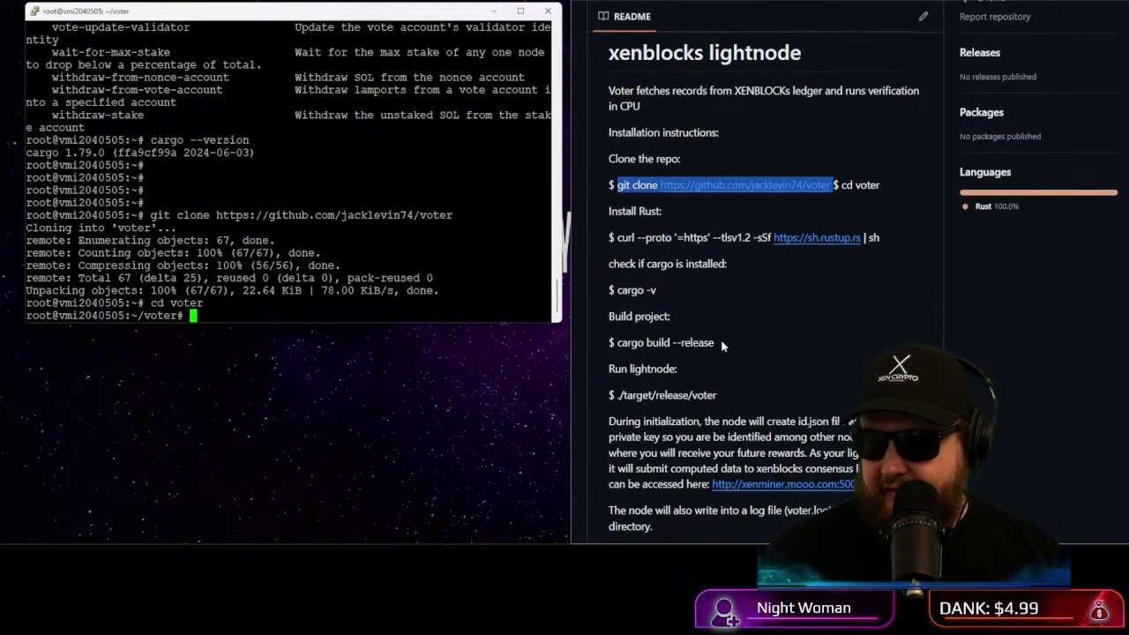
left_click_drag(716, 344, 615, 344)
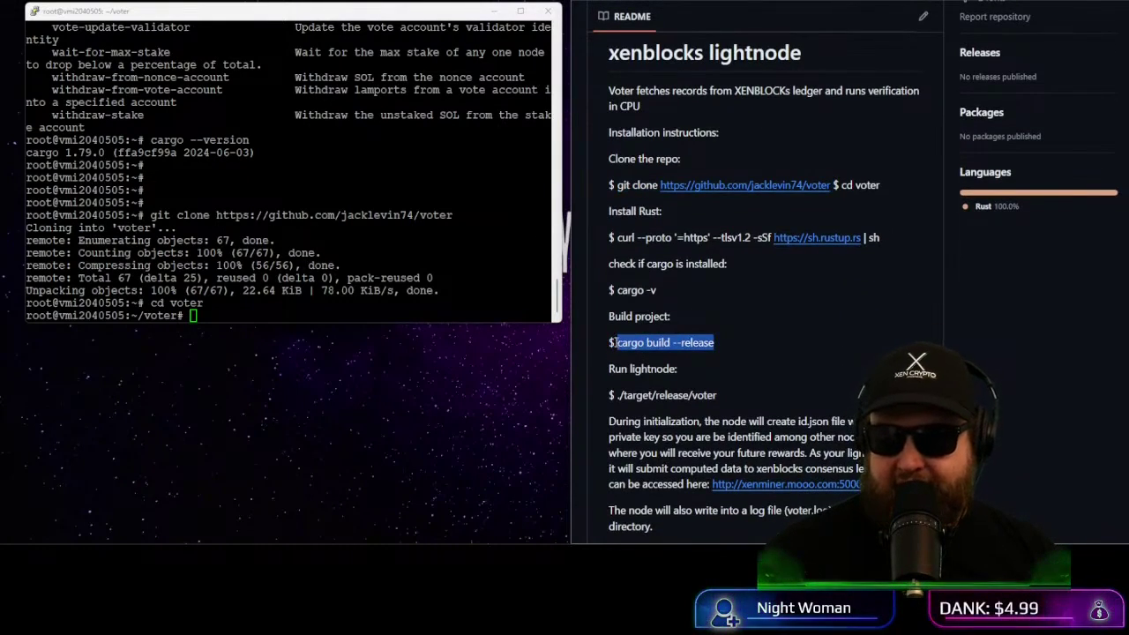
key("ctrl+c")
key("alt+Tab")
key("shift+Insert")
key("Return")
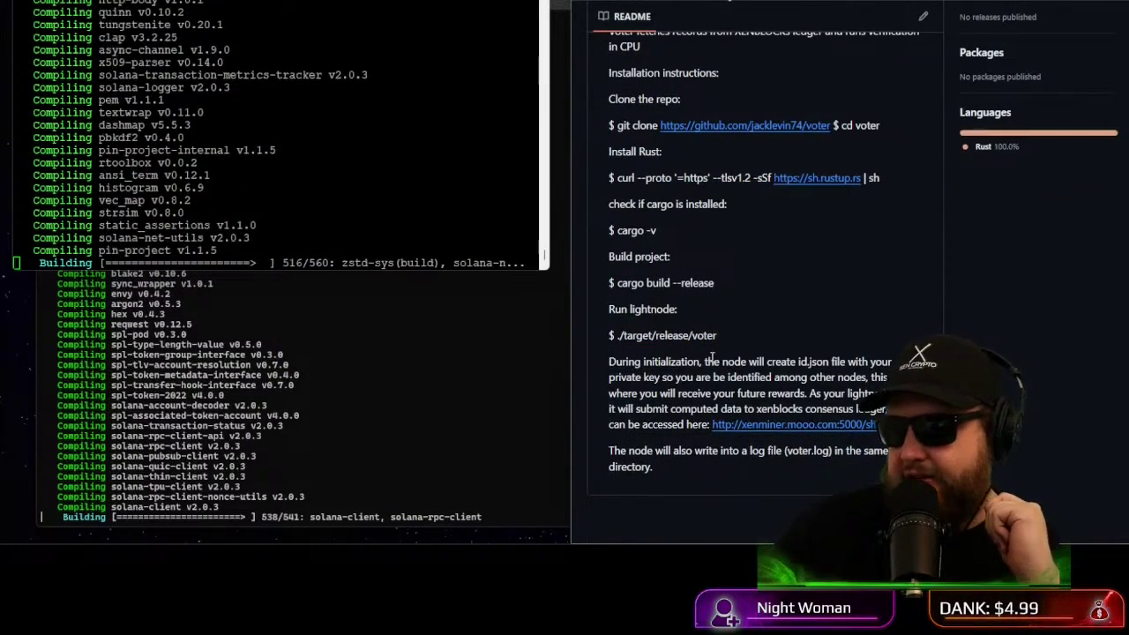
Step: Highlight the README note that id.json holds the private key
left_click_drag(800, 362, 820, 358)
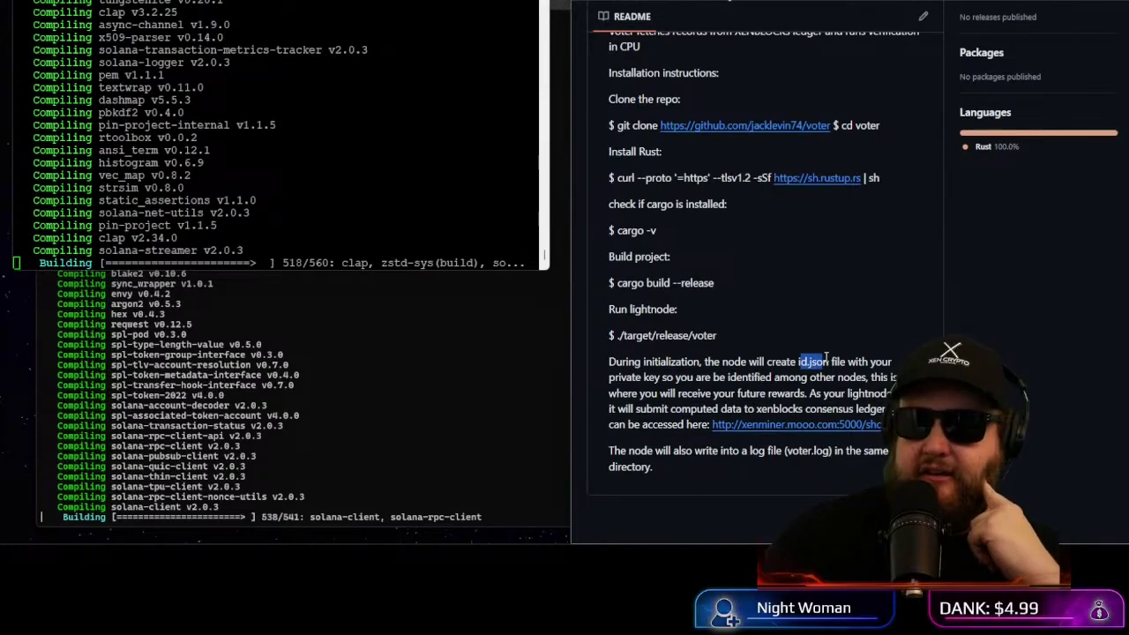
left_click(820, 358)
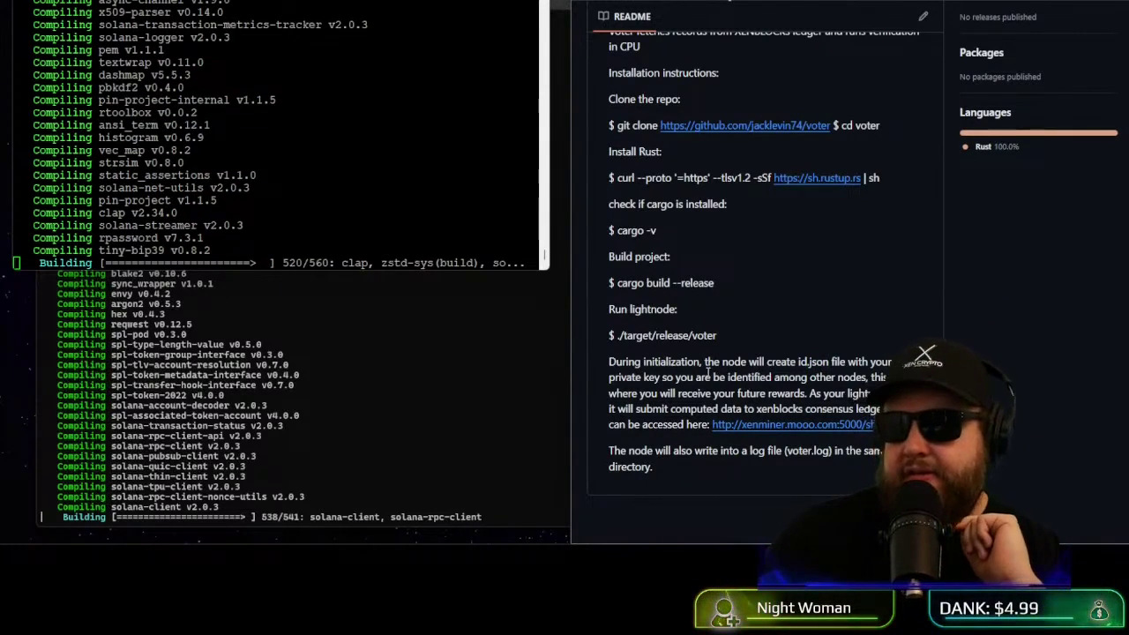
left_click_drag(704, 363, 805, 410)
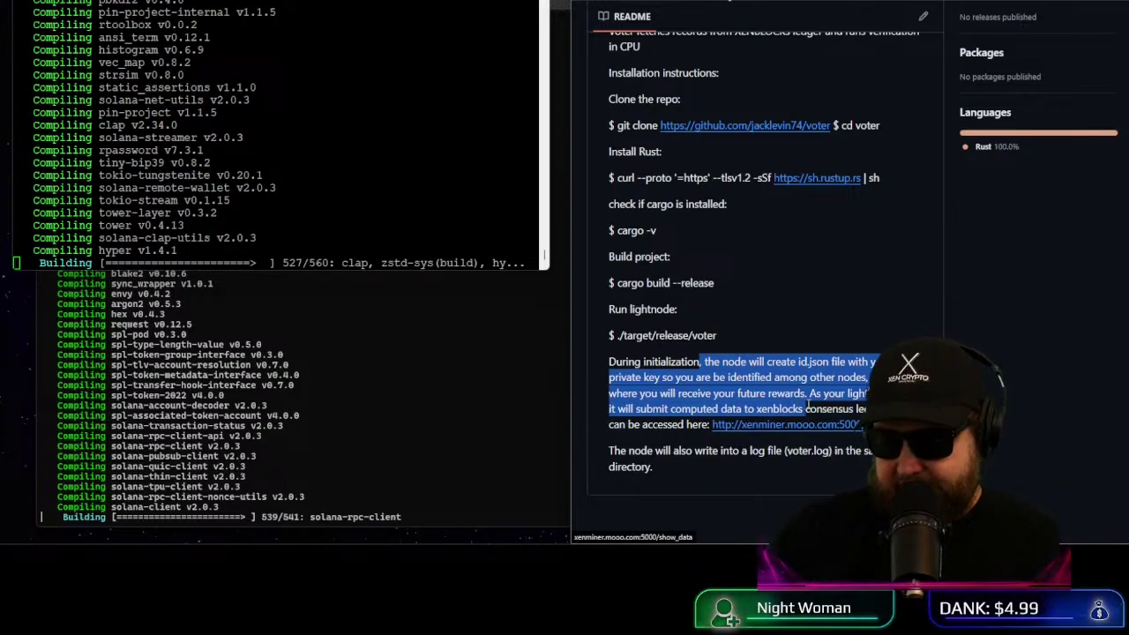
left_click(807, 319)
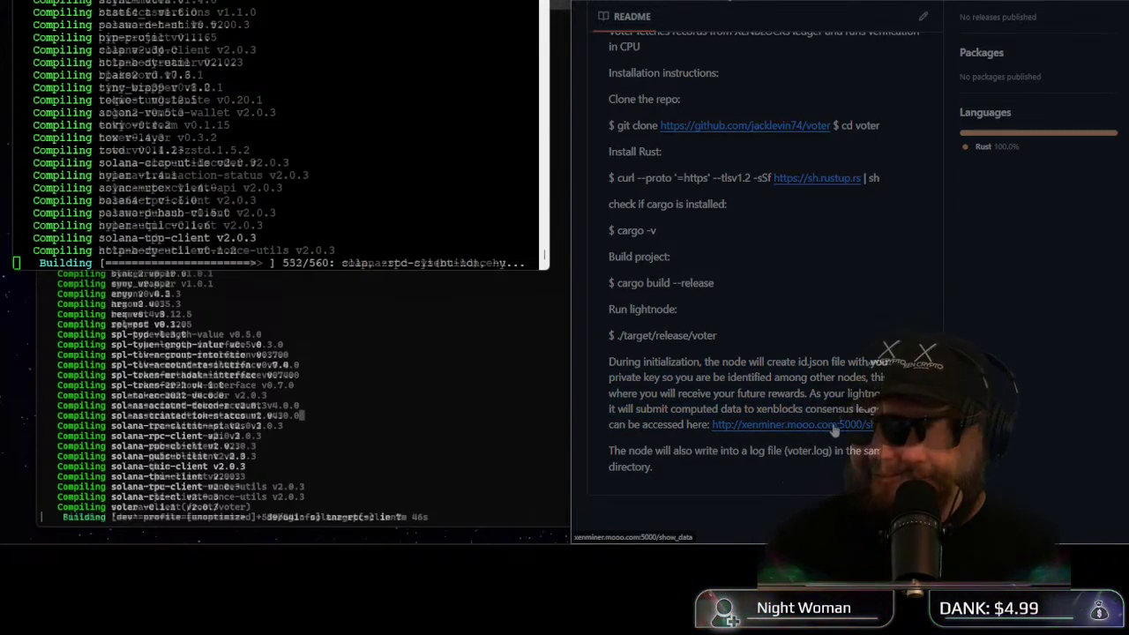
left_click(830, 426)
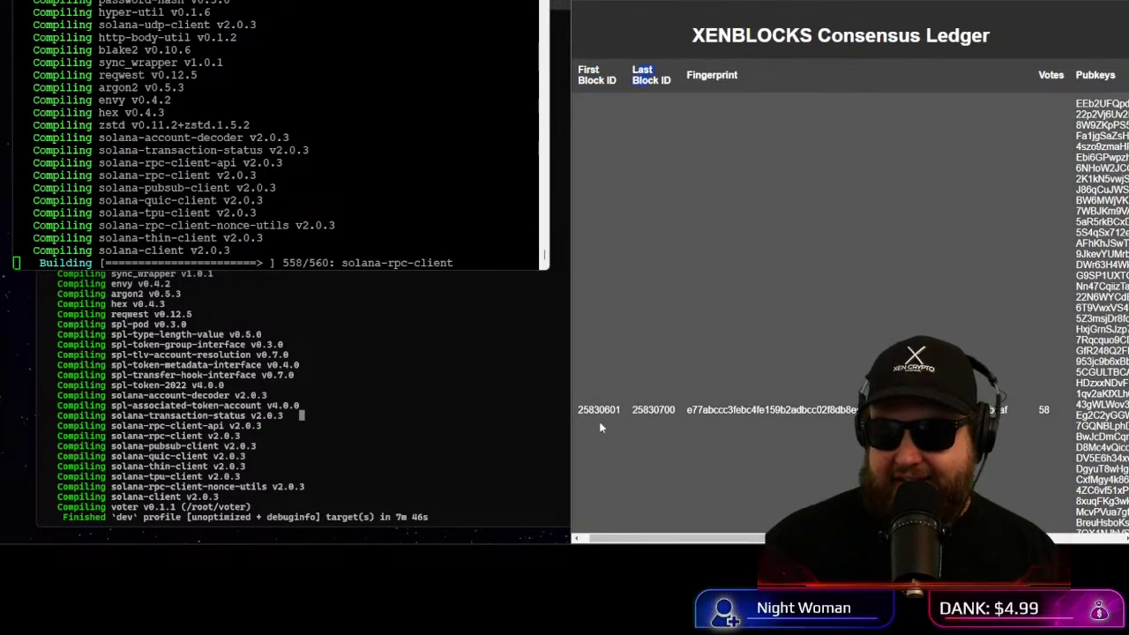
left_click_drag(578, 410, 628, 413)
double_click(653, 410)
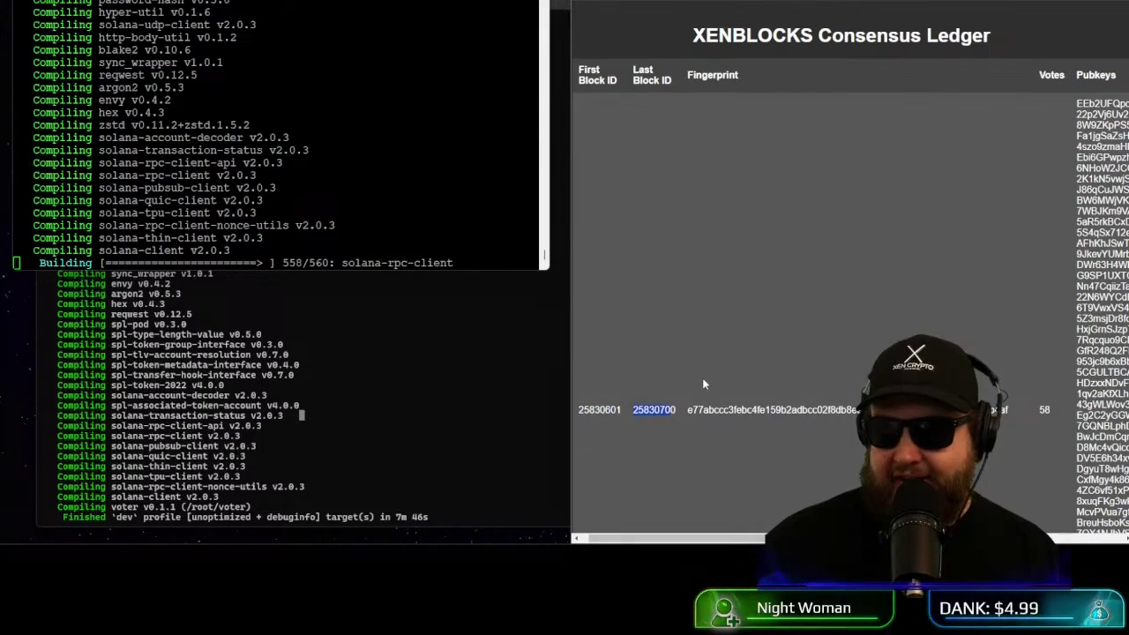
left_click(713, 408)
double_click(713, 407)
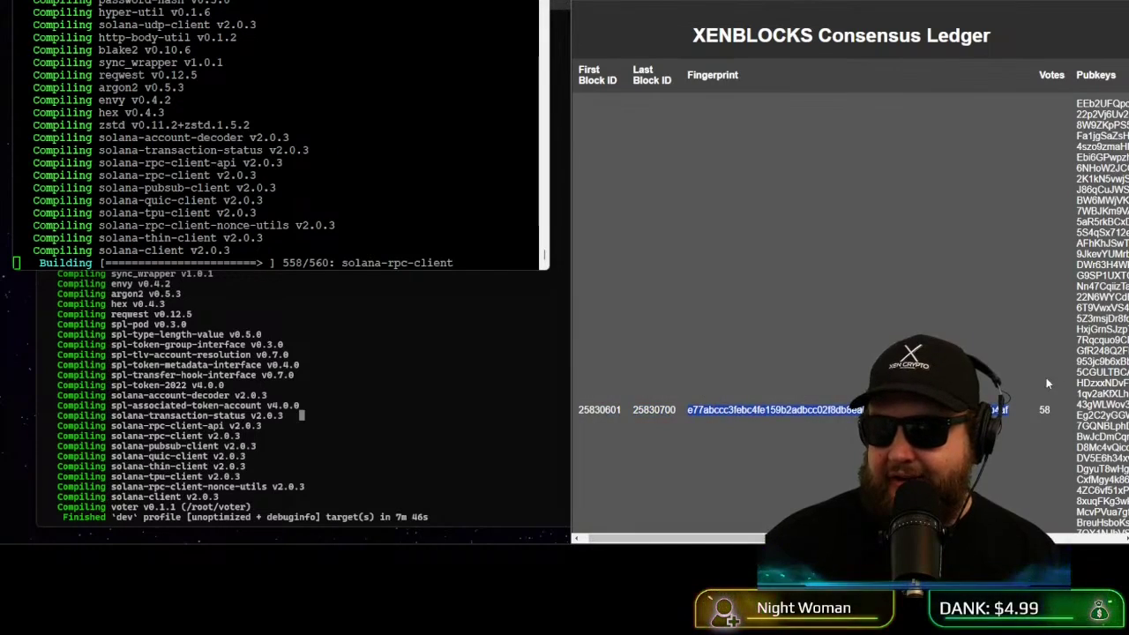
double_click(1045, 412)
scroll(1013, 381, "down", 3)
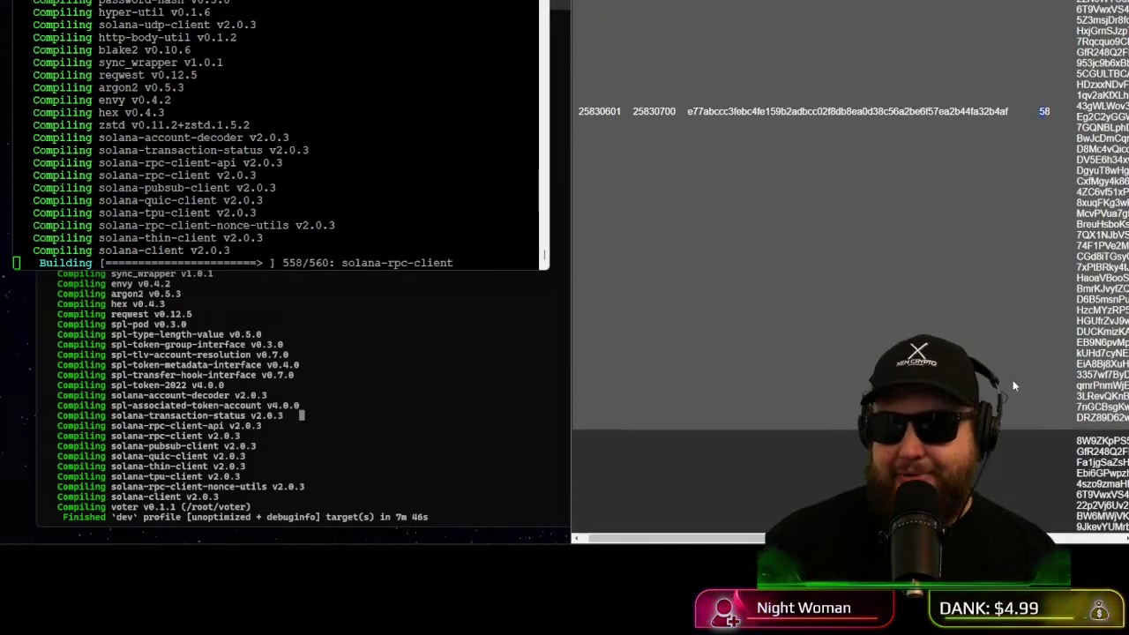
scroll(970, 265, "up", 5)
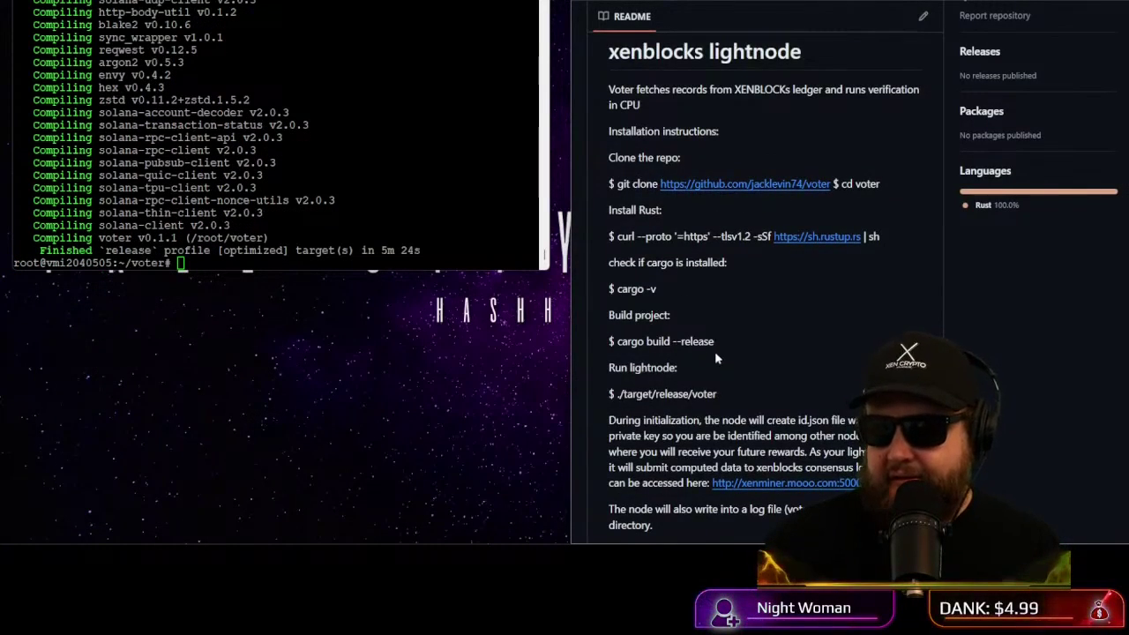
Step: Copy the ./target/release/voter run command from the README and launch the voter
left_click_drag(716, 343, 683, 343)
left_click(713, 374)
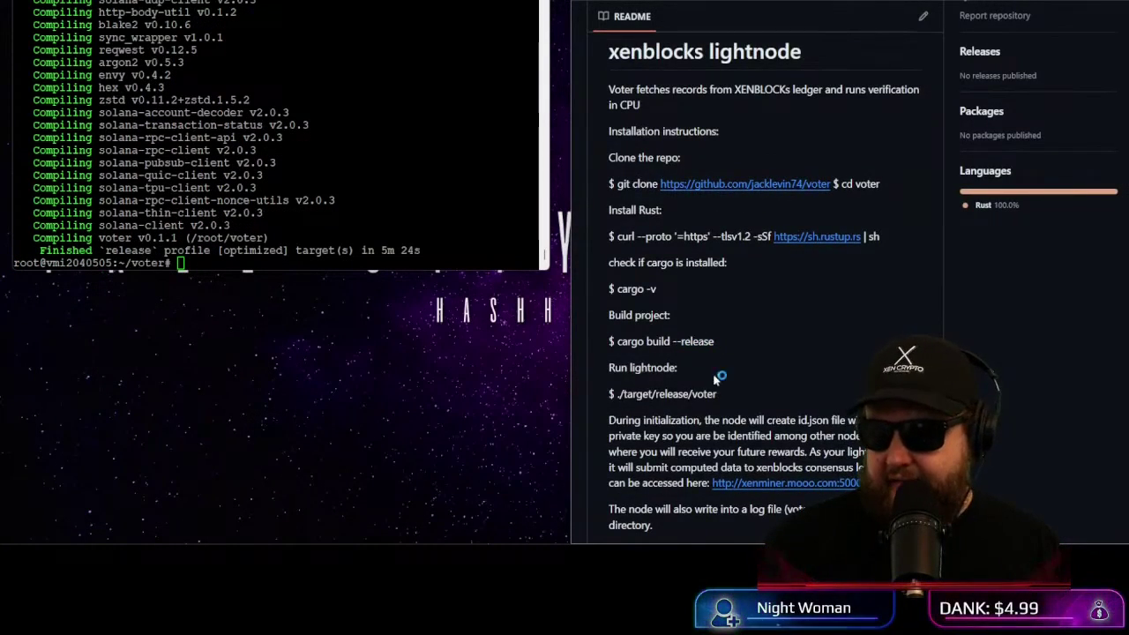
left_click_drag(716, 396, 617, 395)
key("ctrl+c")
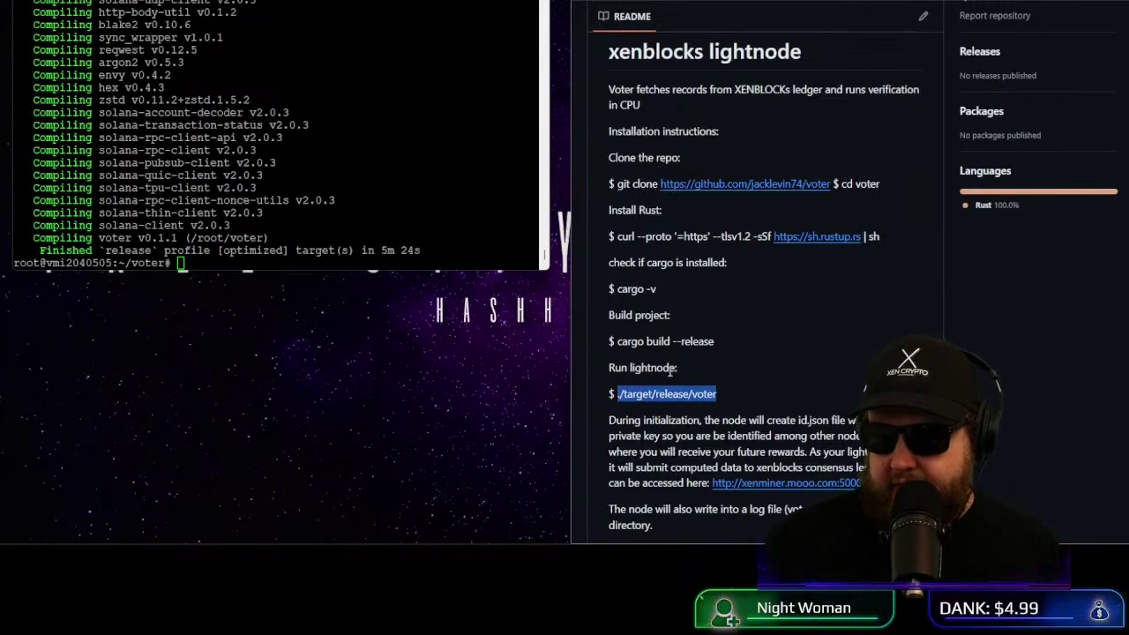
right_click(256, 148)
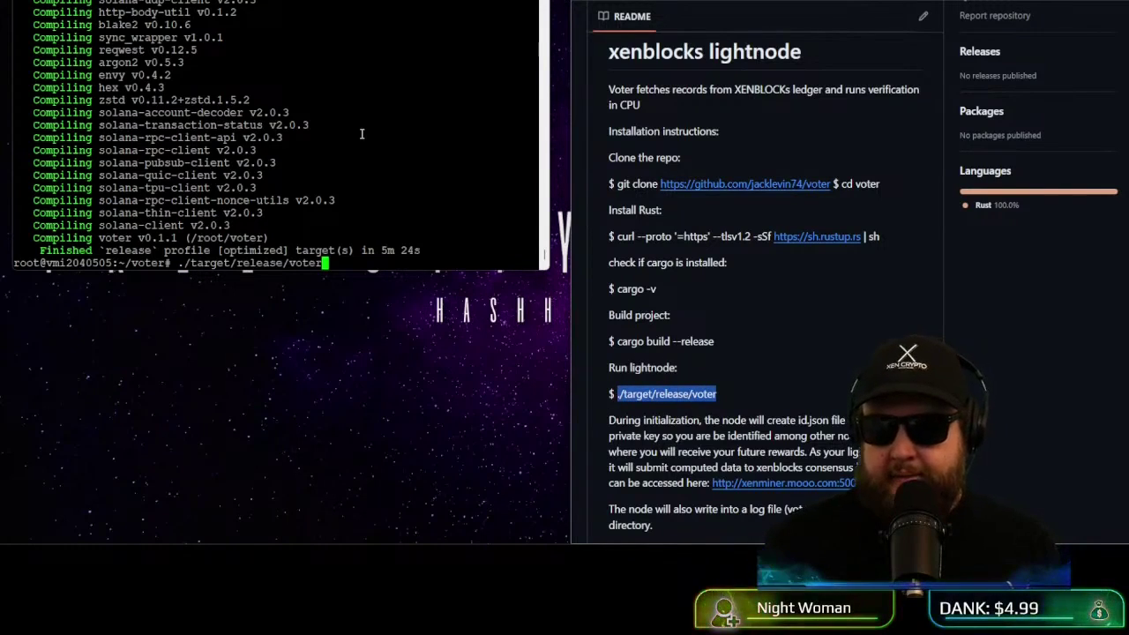
key("Return")
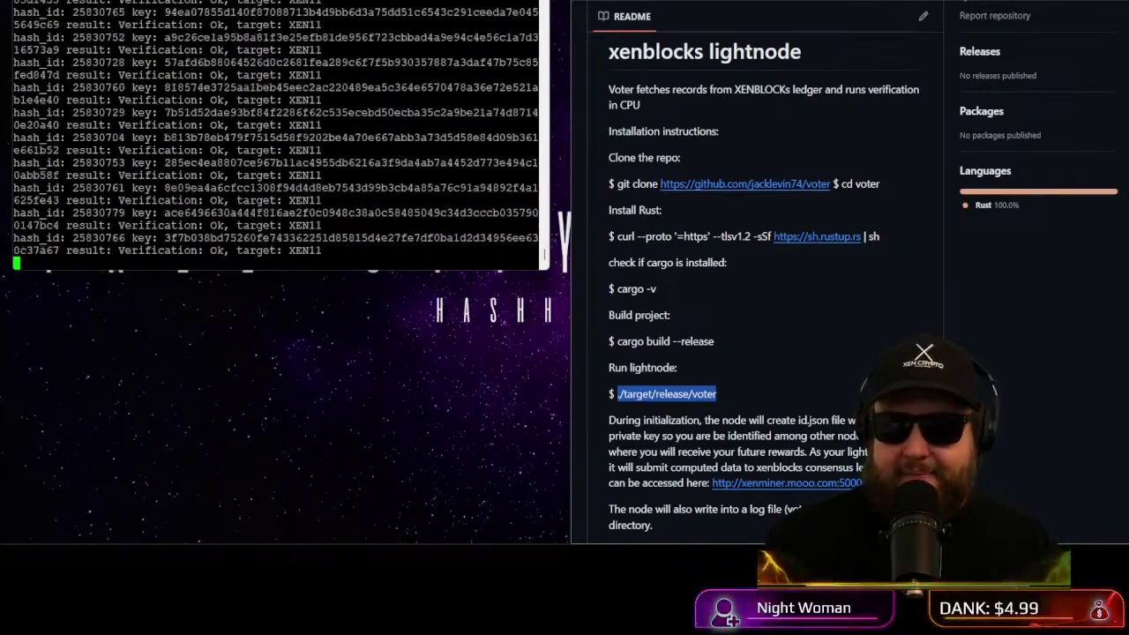
Step: Maximise the terminal and paste the pubkey from the final output onto the prompt
key("super+Up")
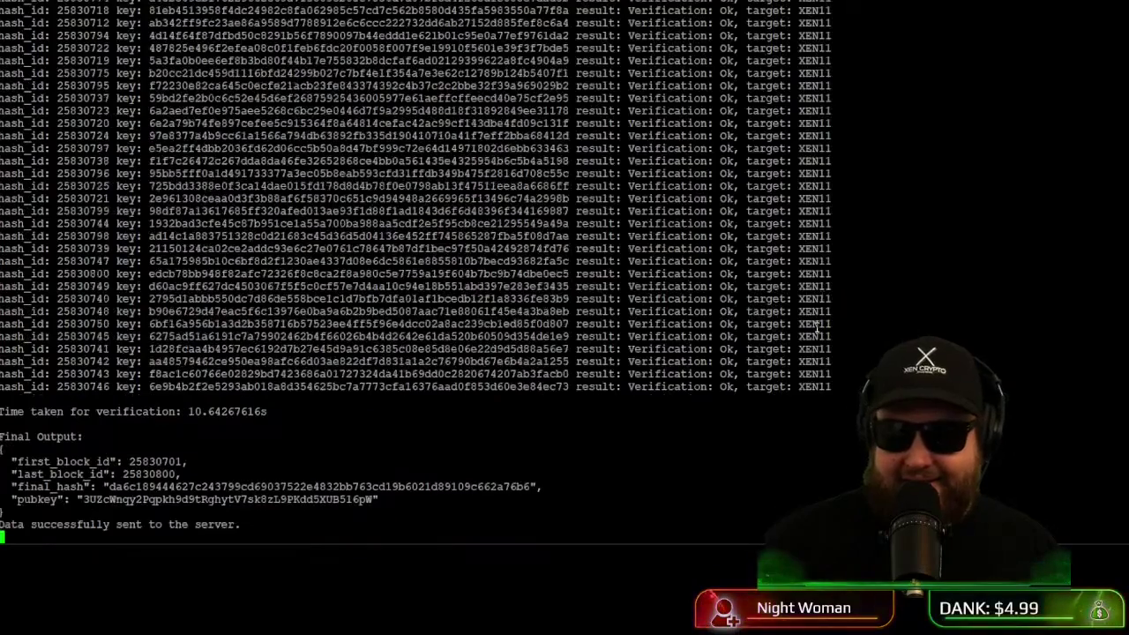
left_click_drag(83, 500, 374, 499)
right_click(381, 500)
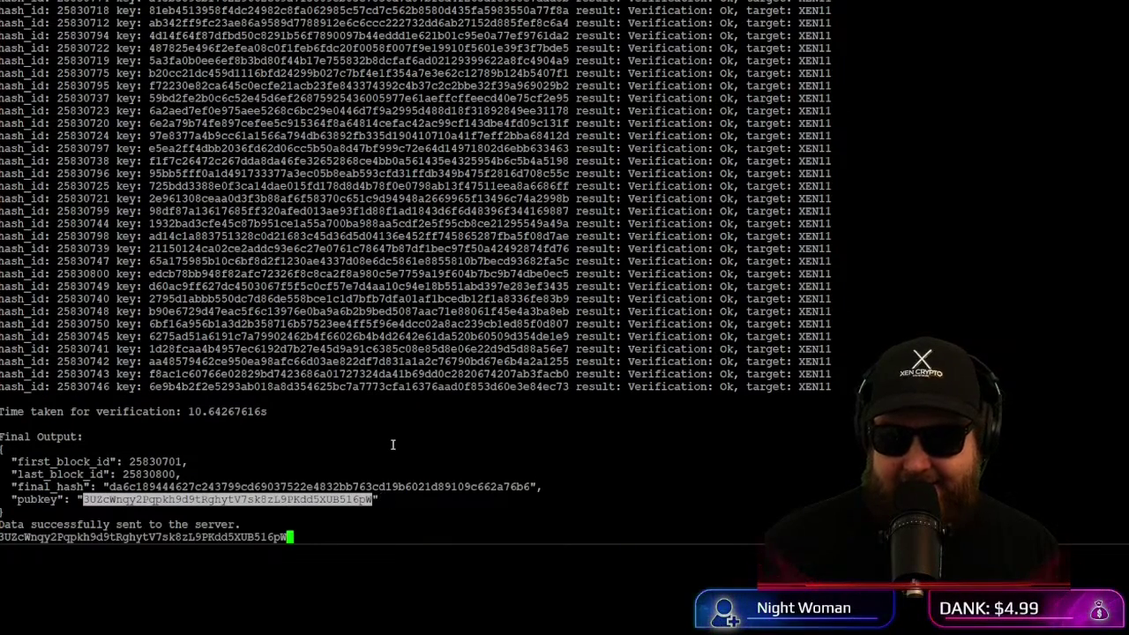
key("Return")
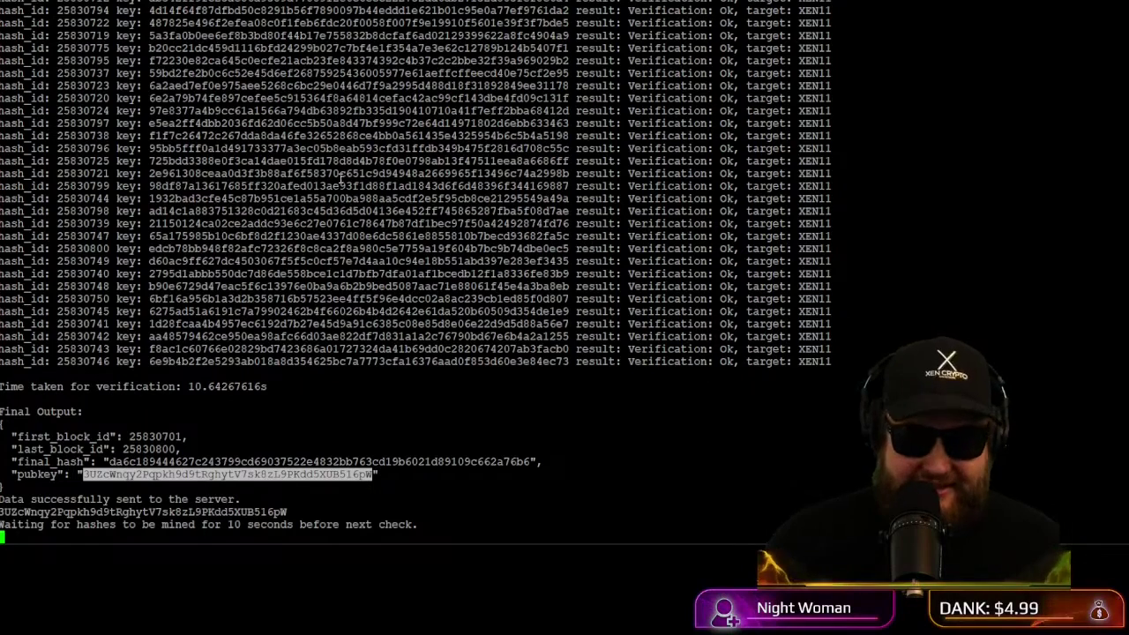
scroll(529, 186, "up", 5)
scroll(794, 194, "down", 5)
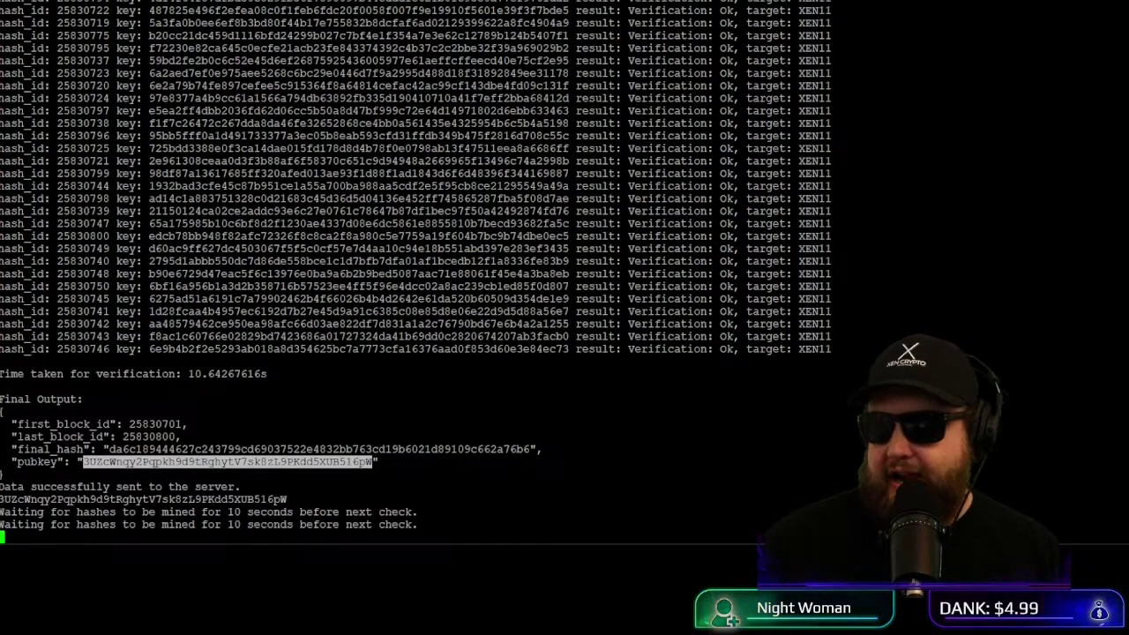
Step: Switch to the XENBLOCKS Consensus Ledger tab and make it fill the screen
key("alt+Tab")
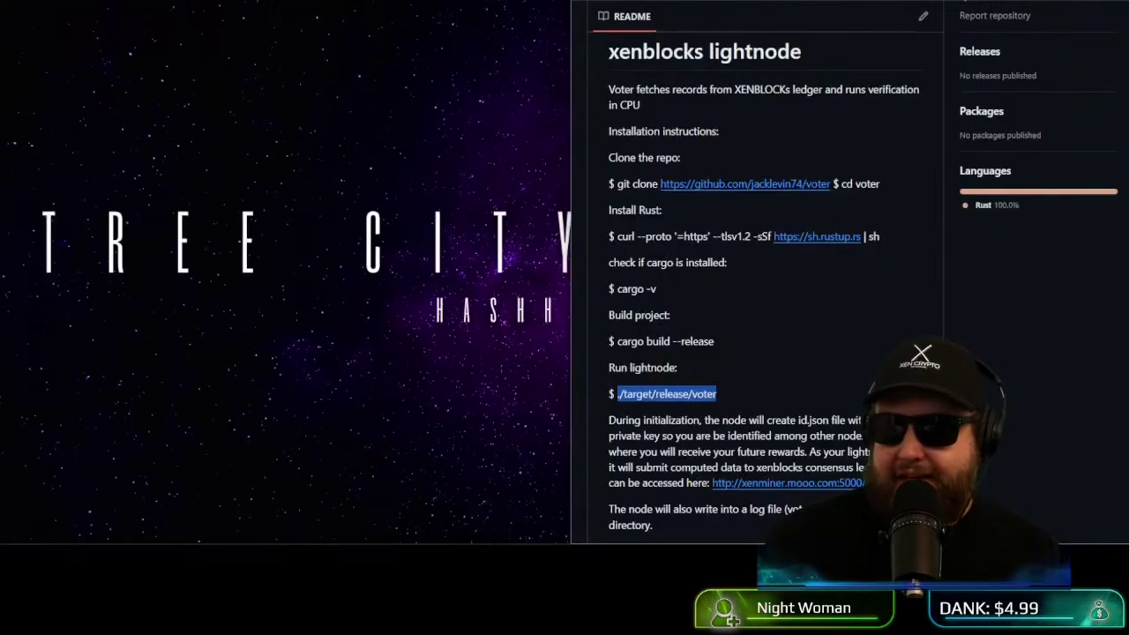
key("ctrl+Tab")
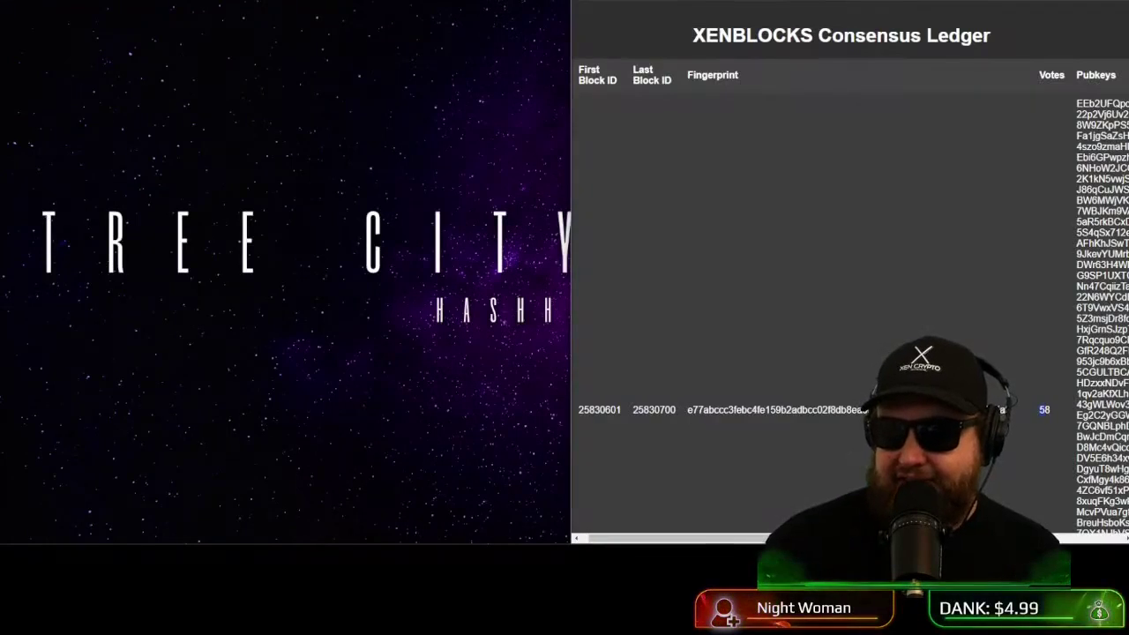
key("super+Up")
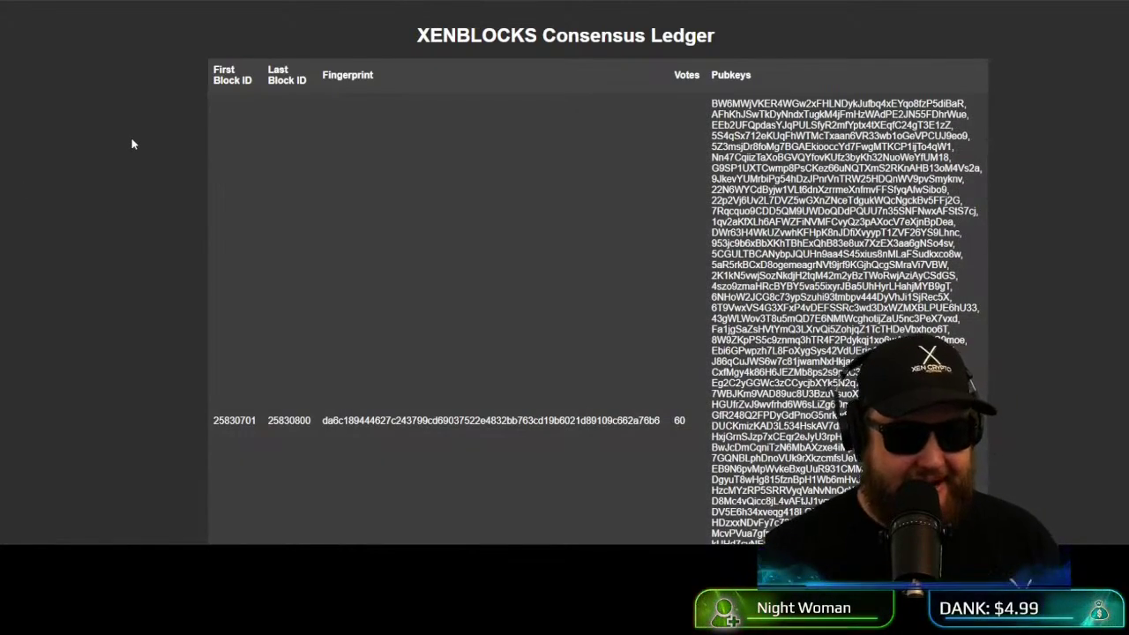
key("alt+Tab")
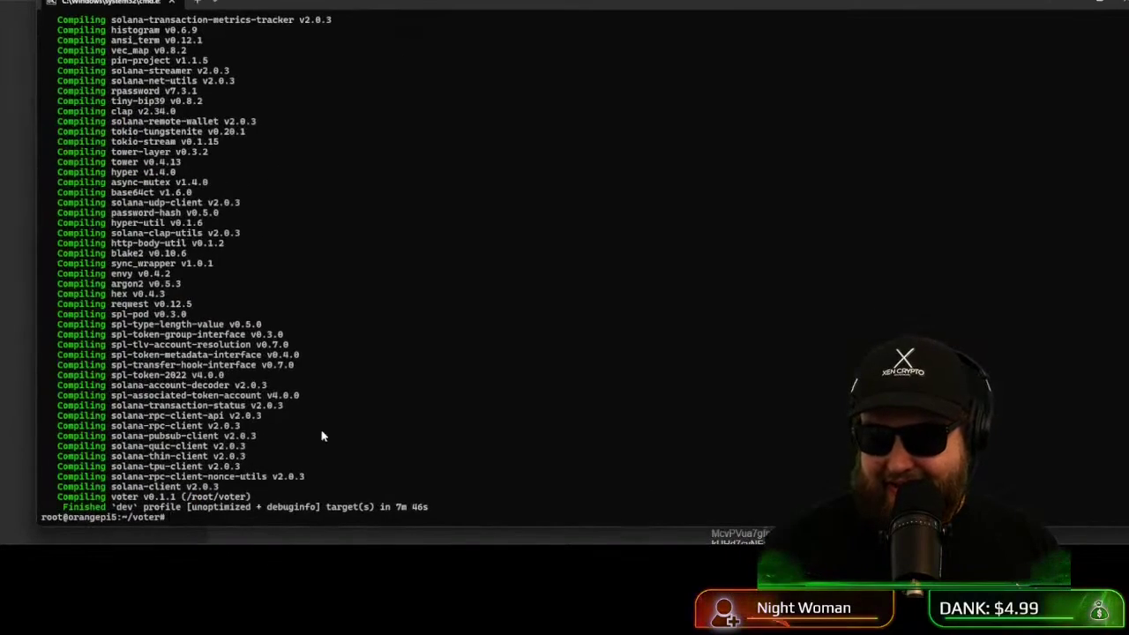
key("alt+Tab")
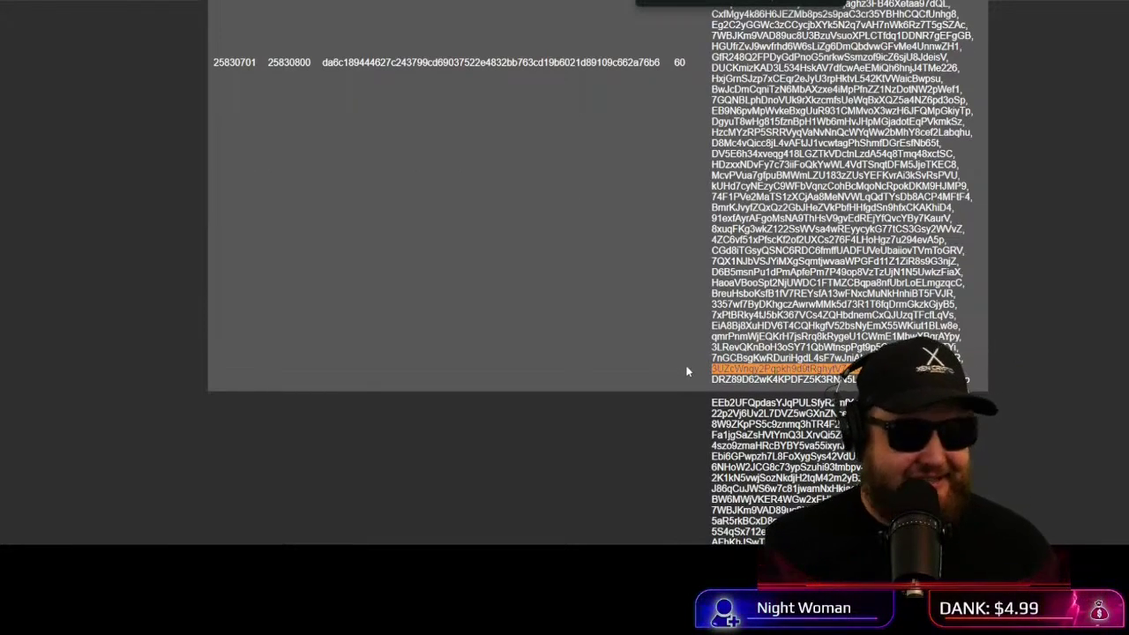
Step: Bring the terminal forward, resize its width, then hide it to show the ledger
scroll(693, 348, "up", 4)
scroll(702, 339, "down", 2)
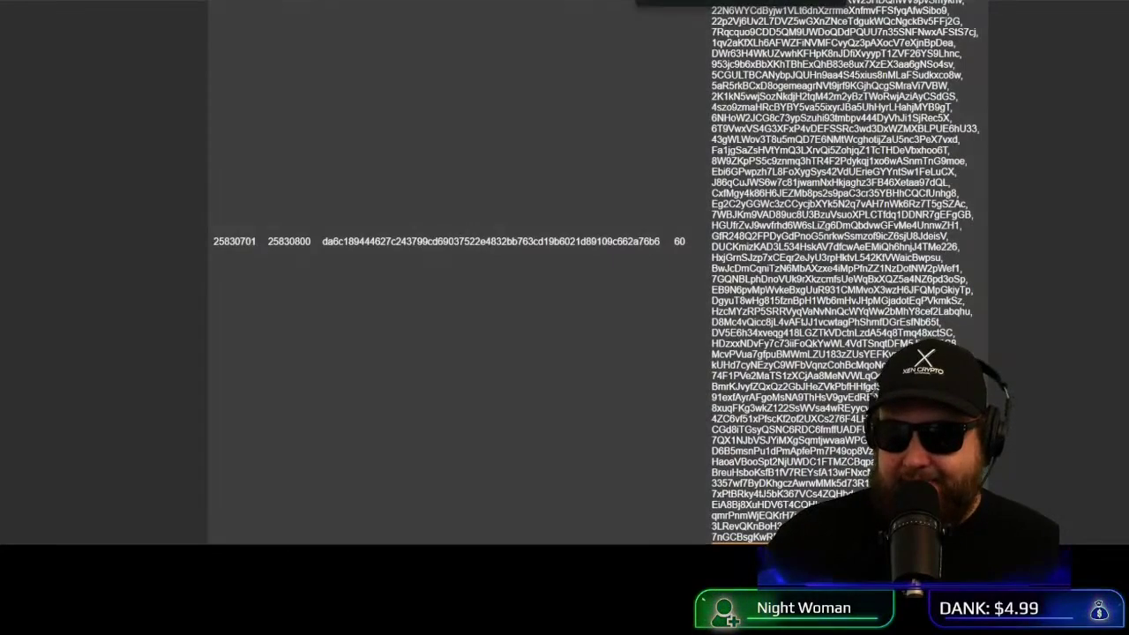
mouse_move(486, 540)
left_click(486, 441)
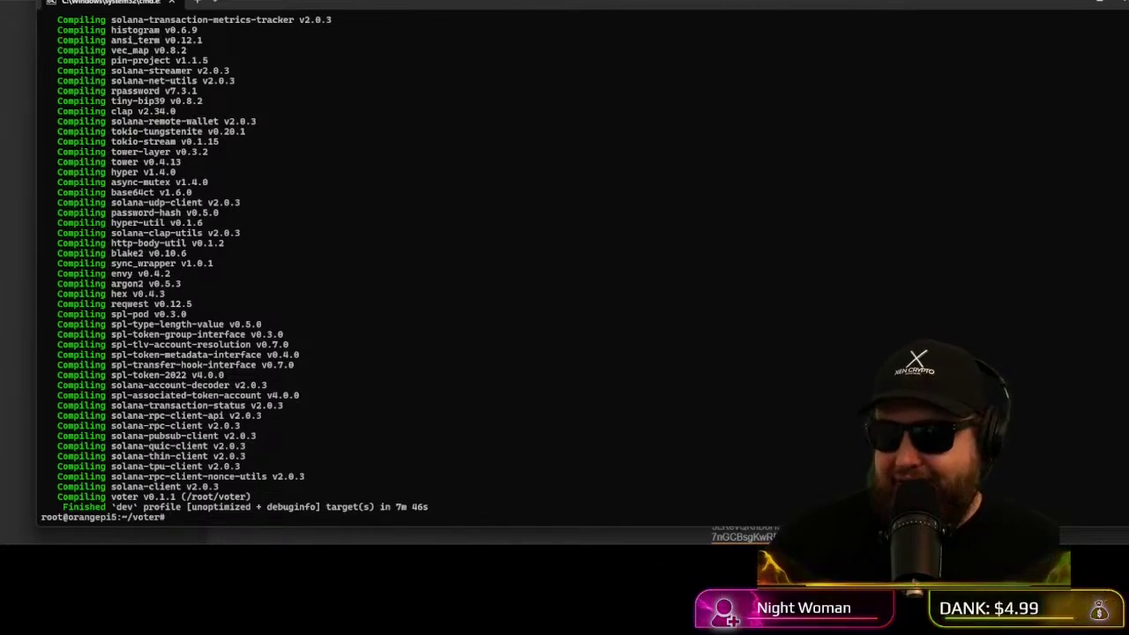
left_click_drag(1127, 29, 680, 122)
left_click(685, 122)
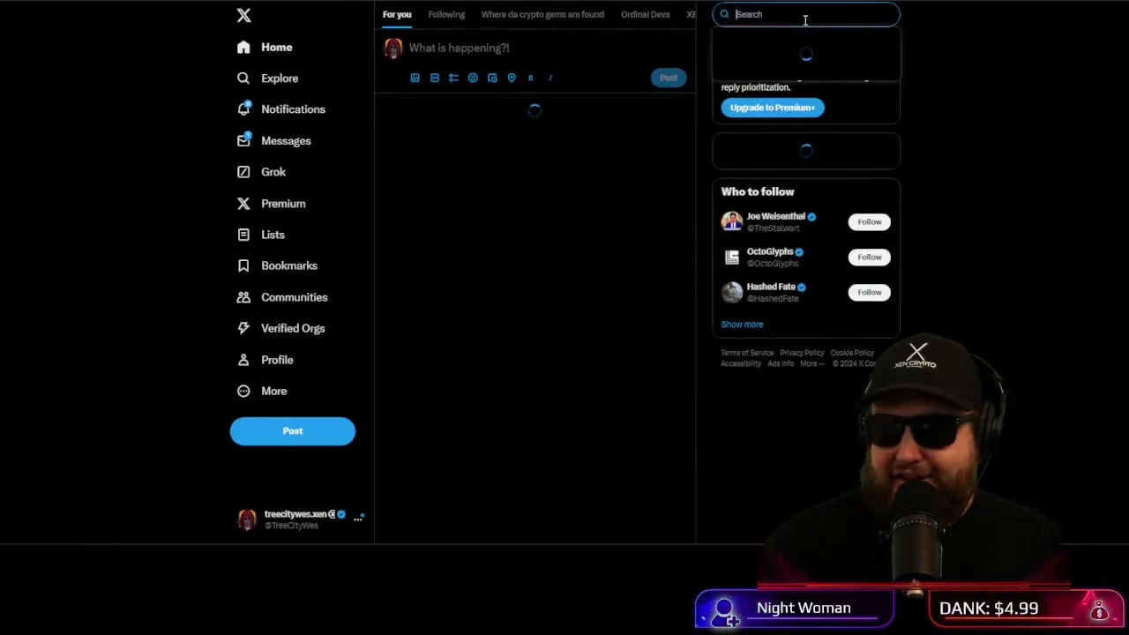
Step: Search X for 'lucdo', open the developer's profile and open the quoted Web Voter announcement
type("lu")
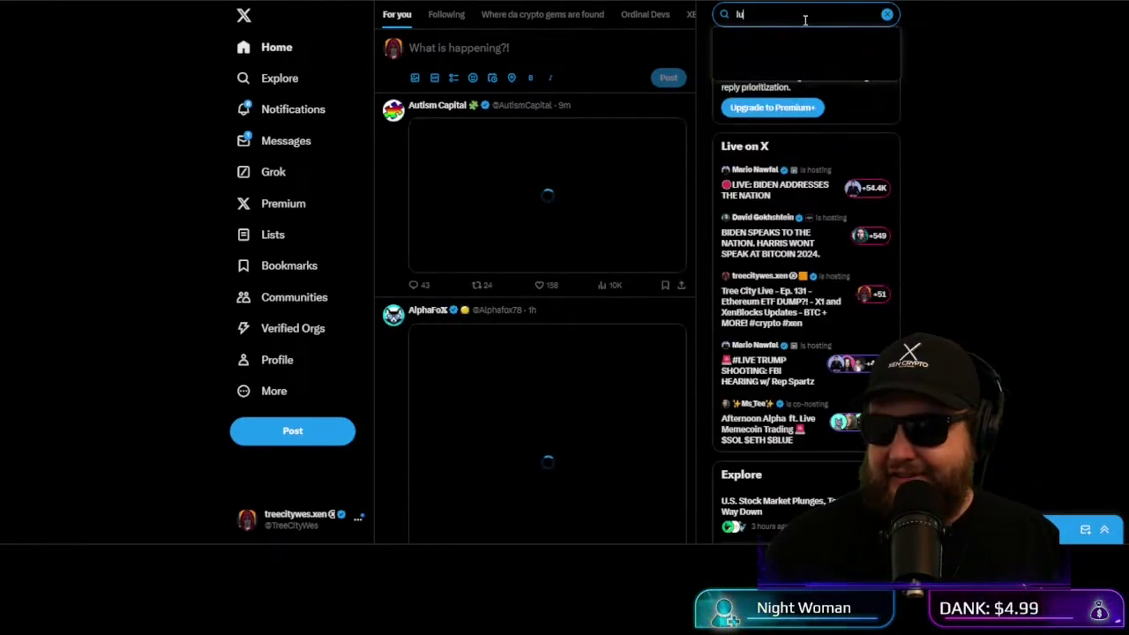
type("cd")
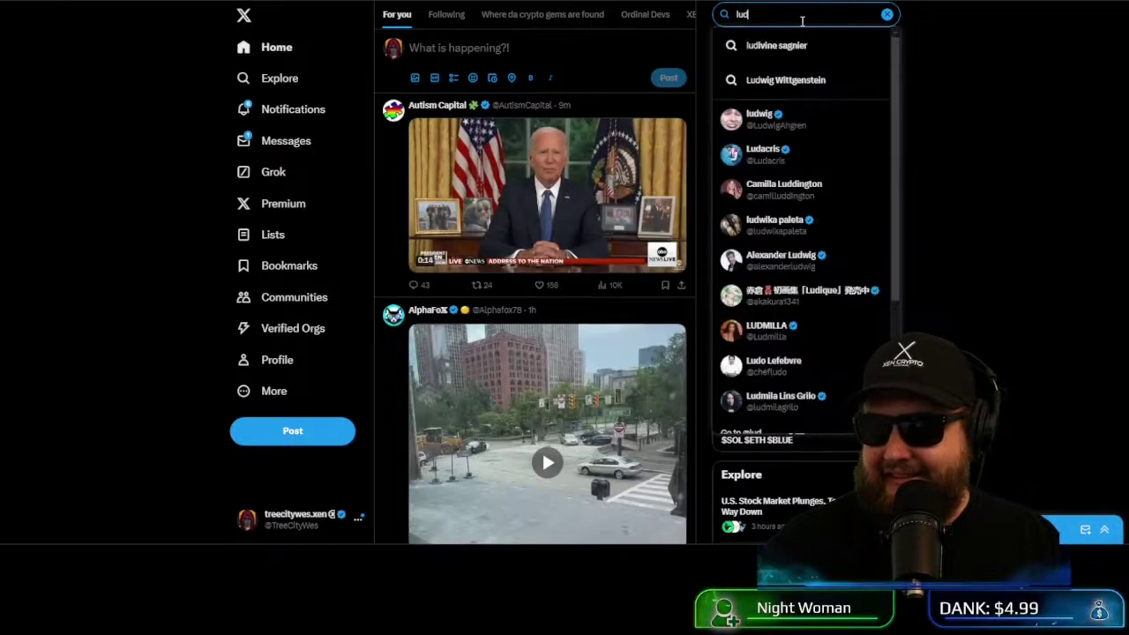
type("o")
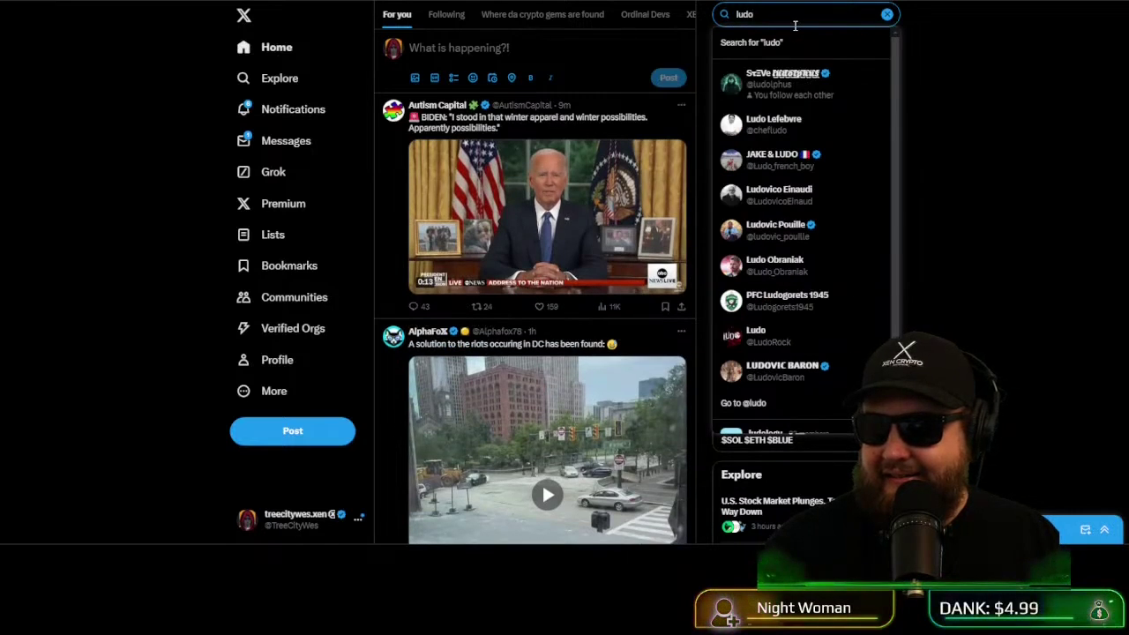
left_click(798, 85)
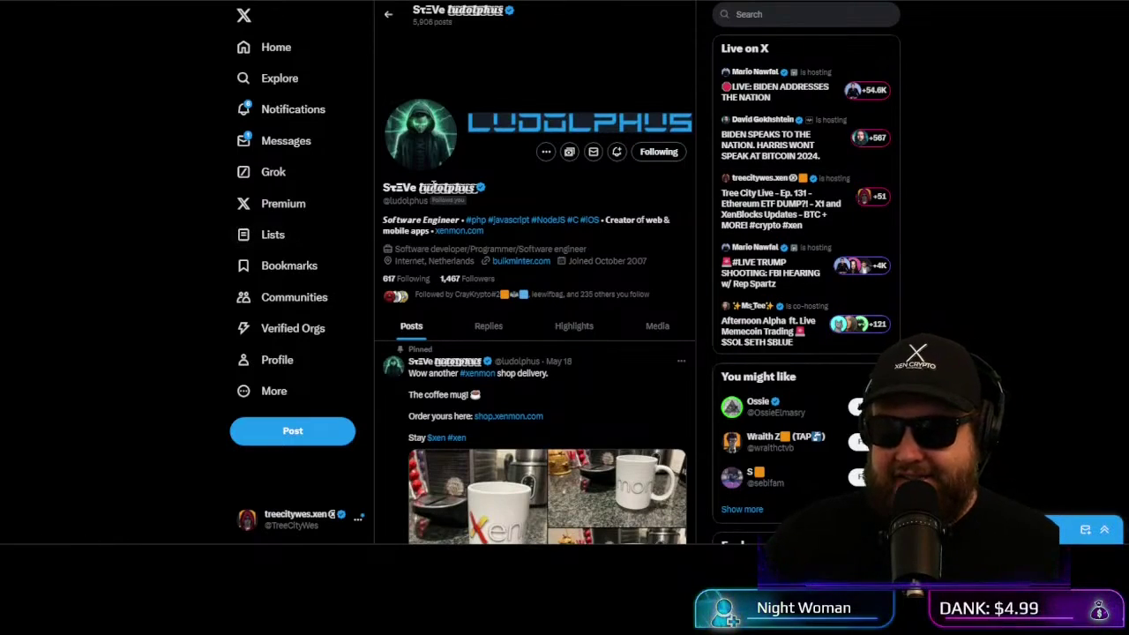
scroll(529, 155, "down", 3)
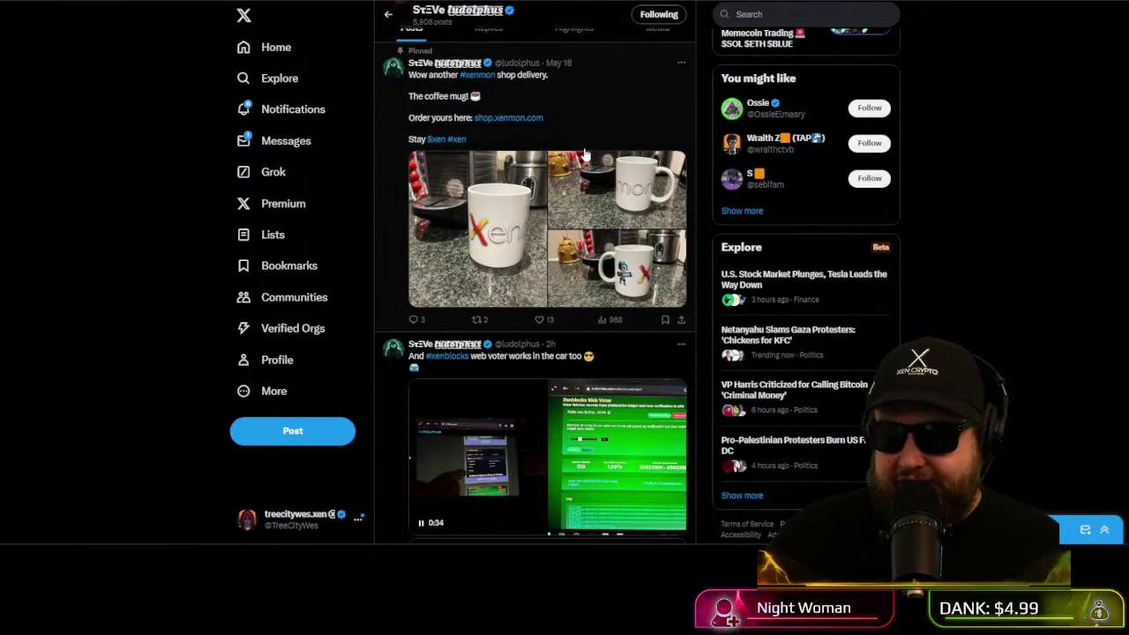
scroll(538, 126, "down", 3)
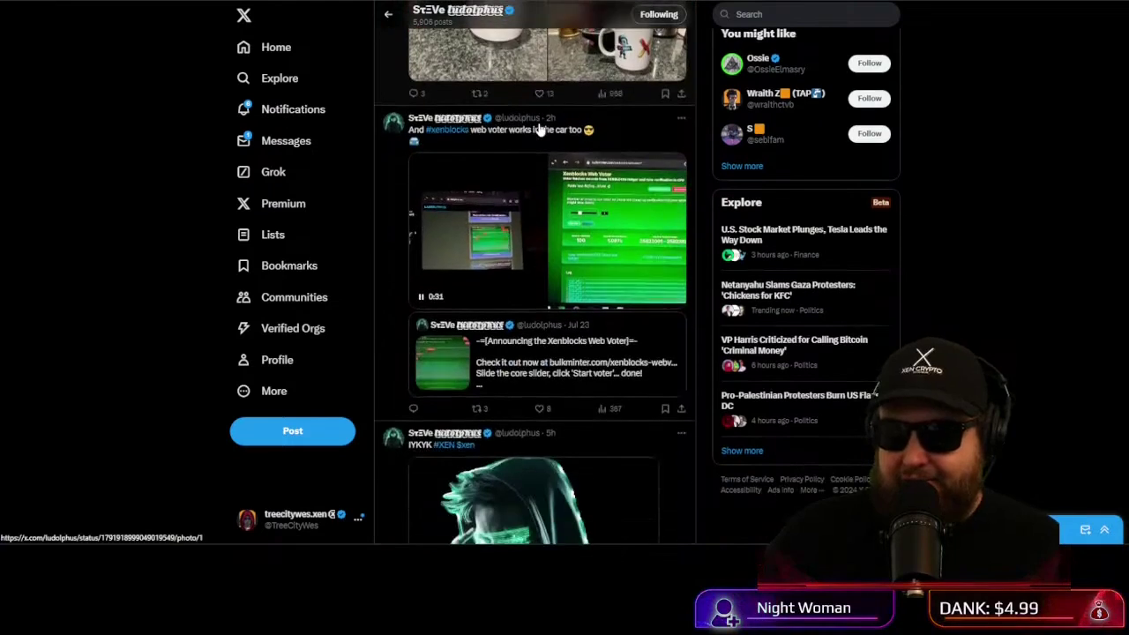
right_click(616, 137)
scroll(349, 154, "down", 2)
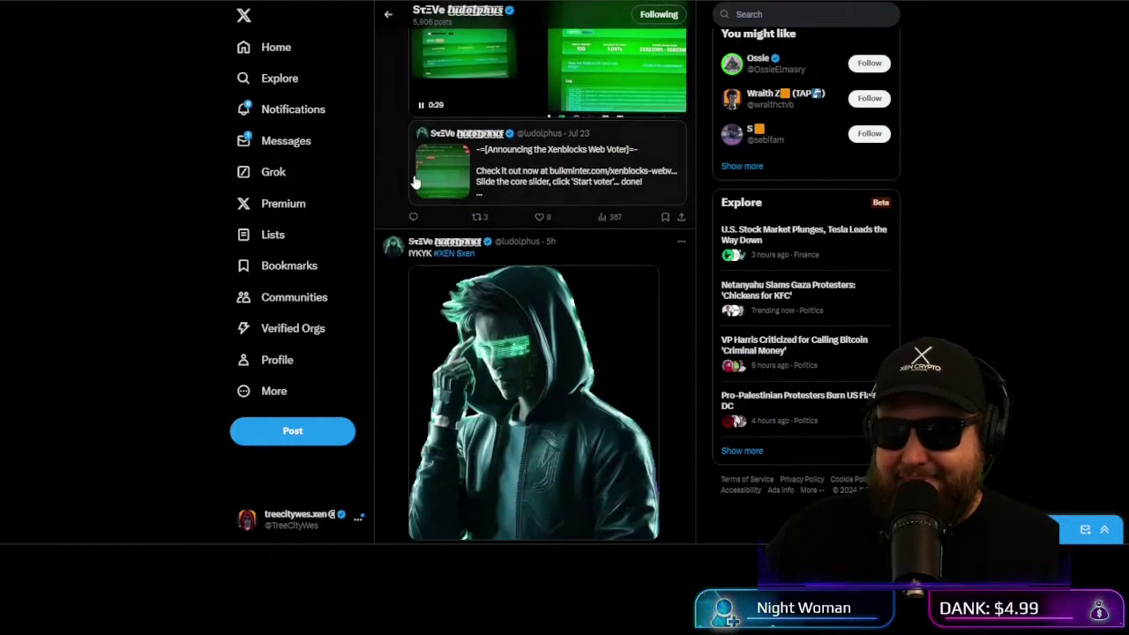
scroll(533, 216, "down", 10)
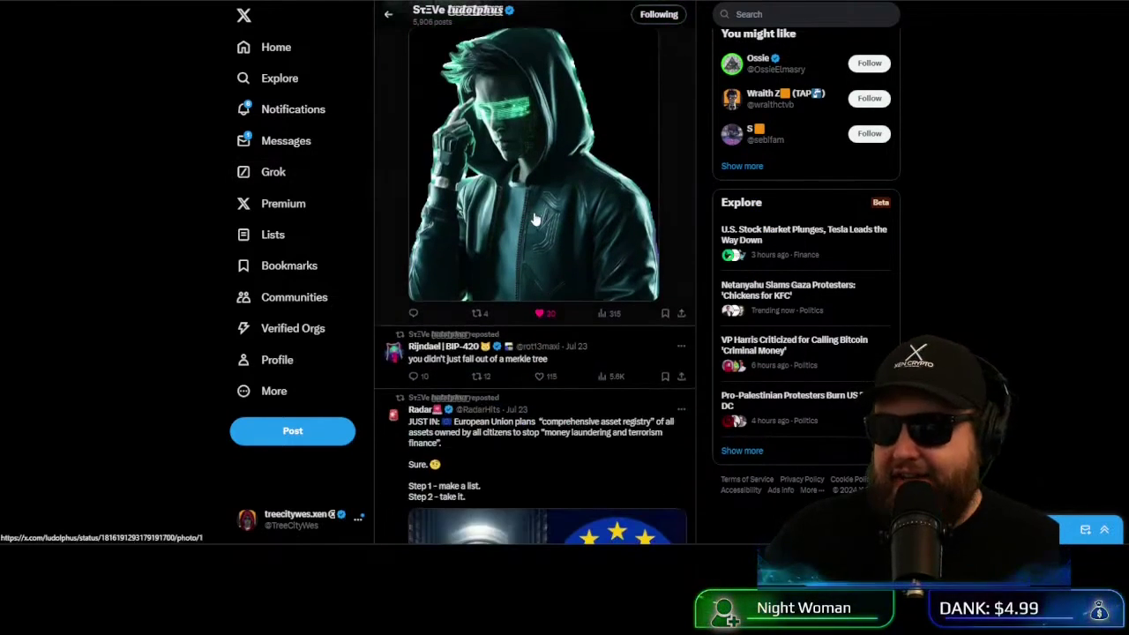
scroll(533, 216, "down", 2)
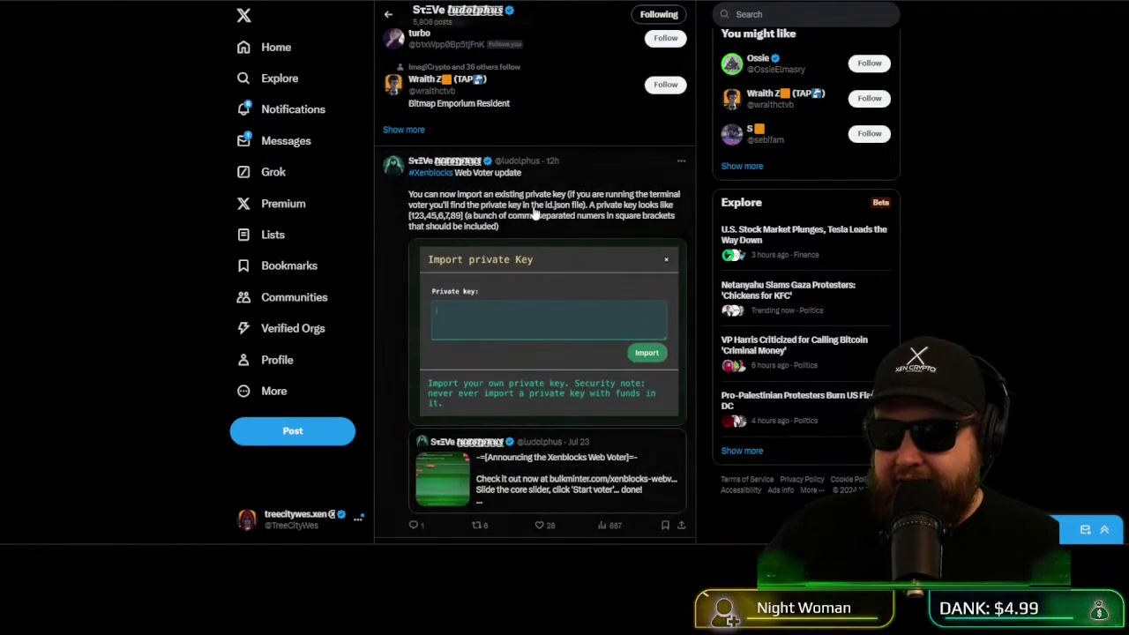
scroll(533, 213, "down", 2)
left_click(561, 354)
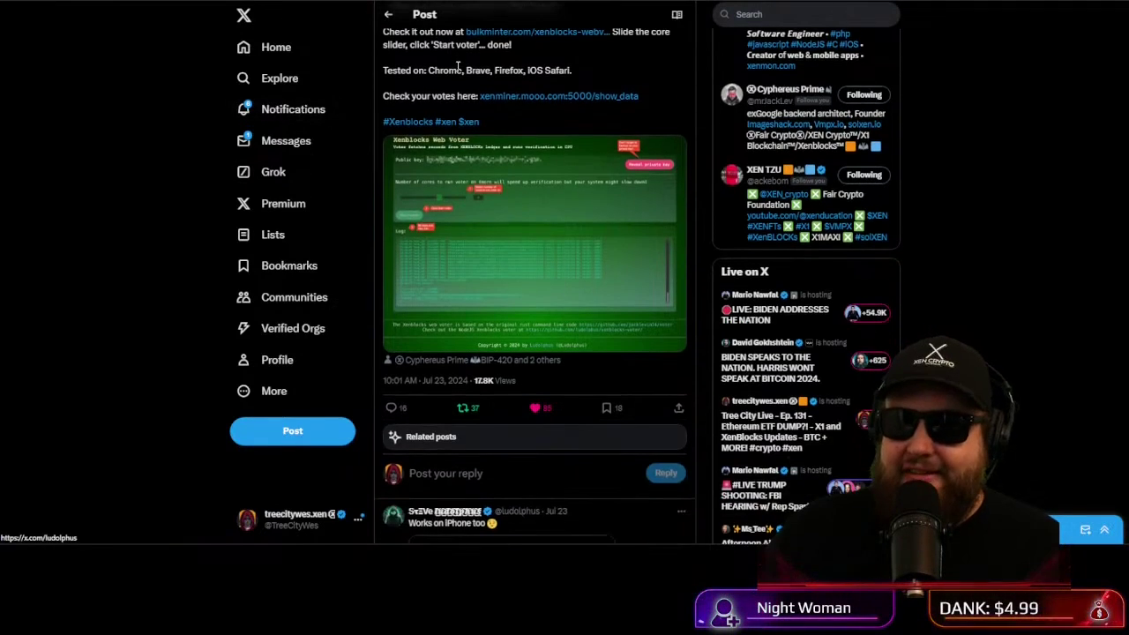
left_click_drag(457, 70, 463, 70)
left_click(477, 70)
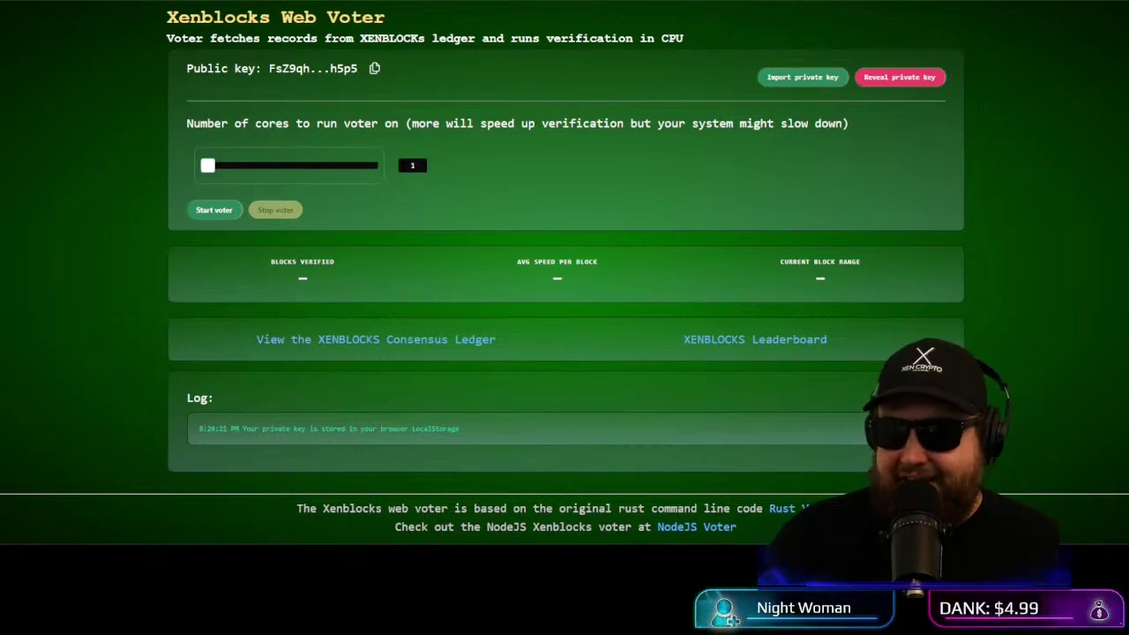
Step: Back on the Web Voter page, drag the cores slider from 1 to 2
key("alt+Tab")
left_click(1088, 166)
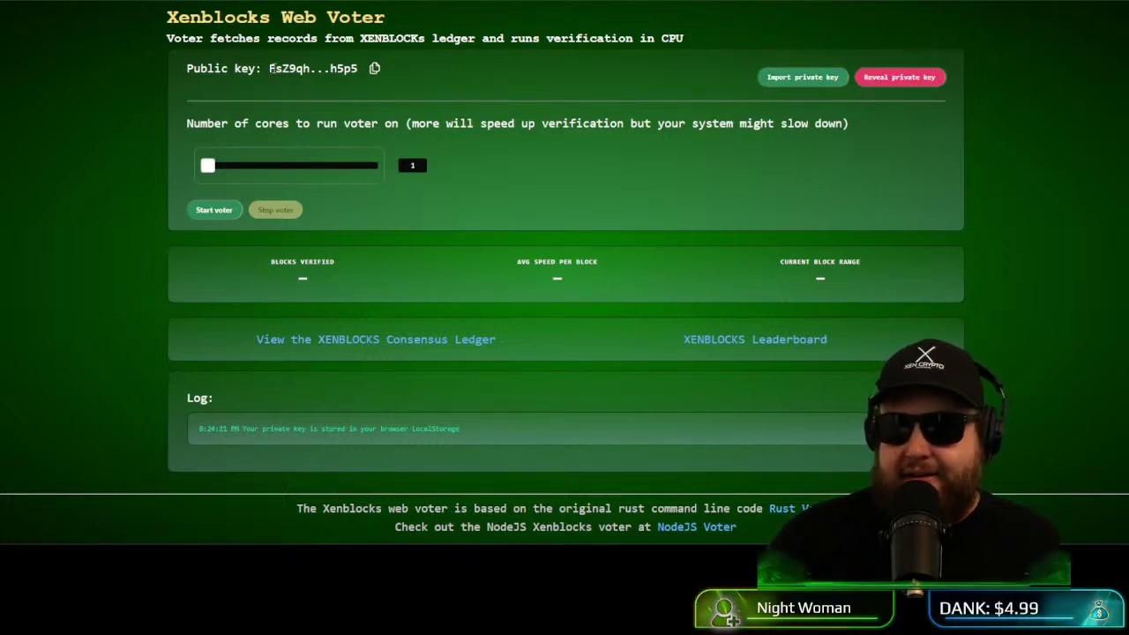
left_click_drag(269, 68, 322, 67)
left_click(322, 68)
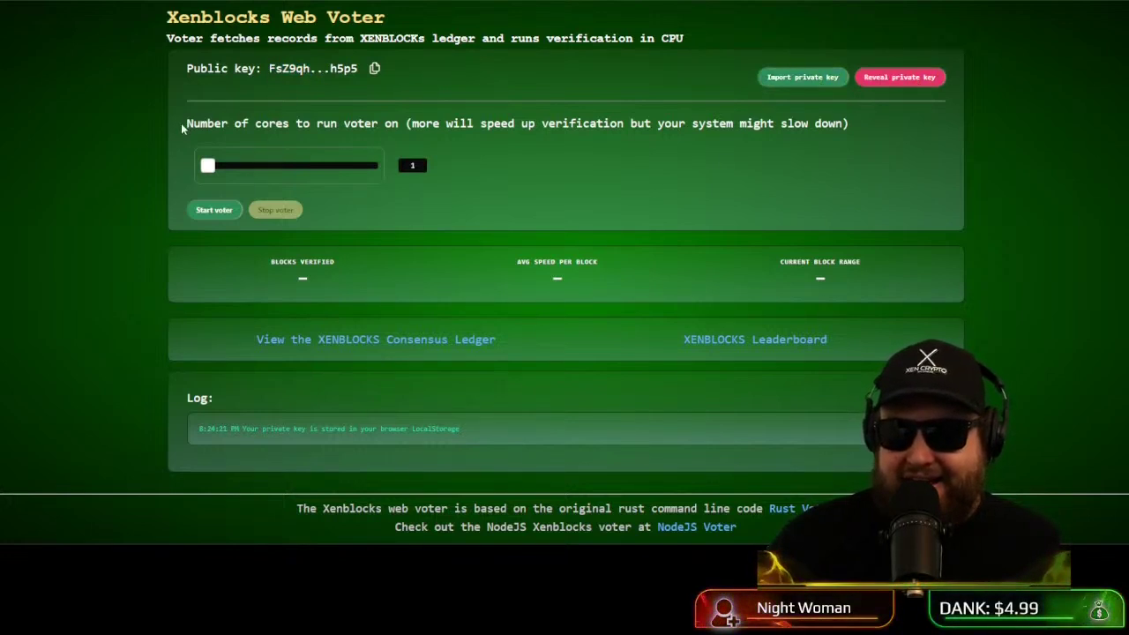
left_click_drag(182, 129, 408, 128)
left_click(314, 138)
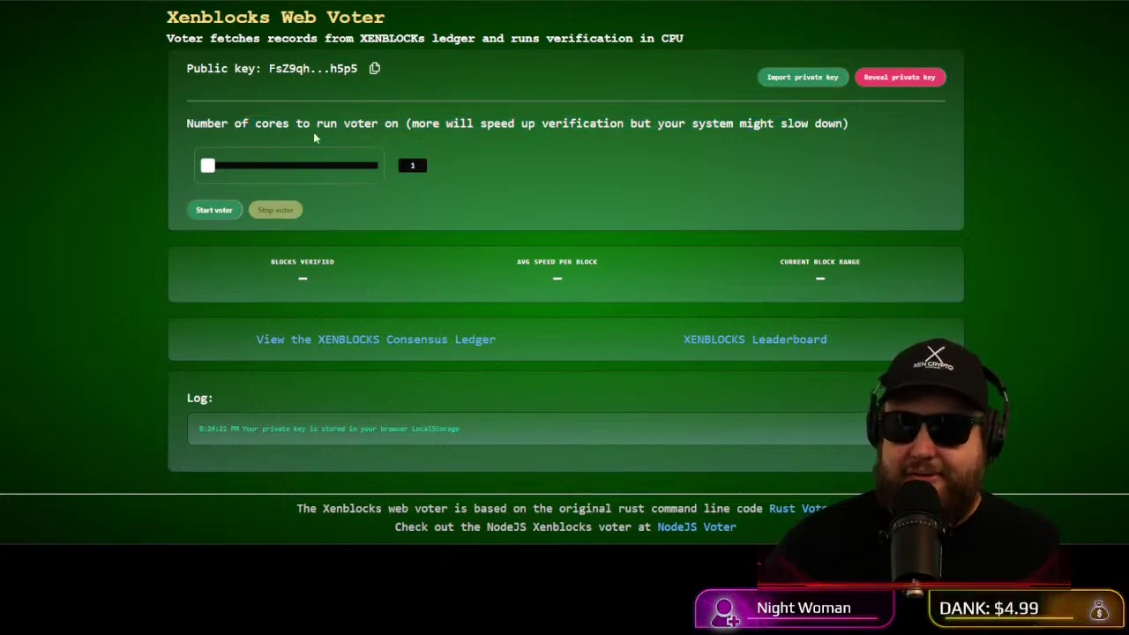
left_click_drag(206, 169, 222, 168)
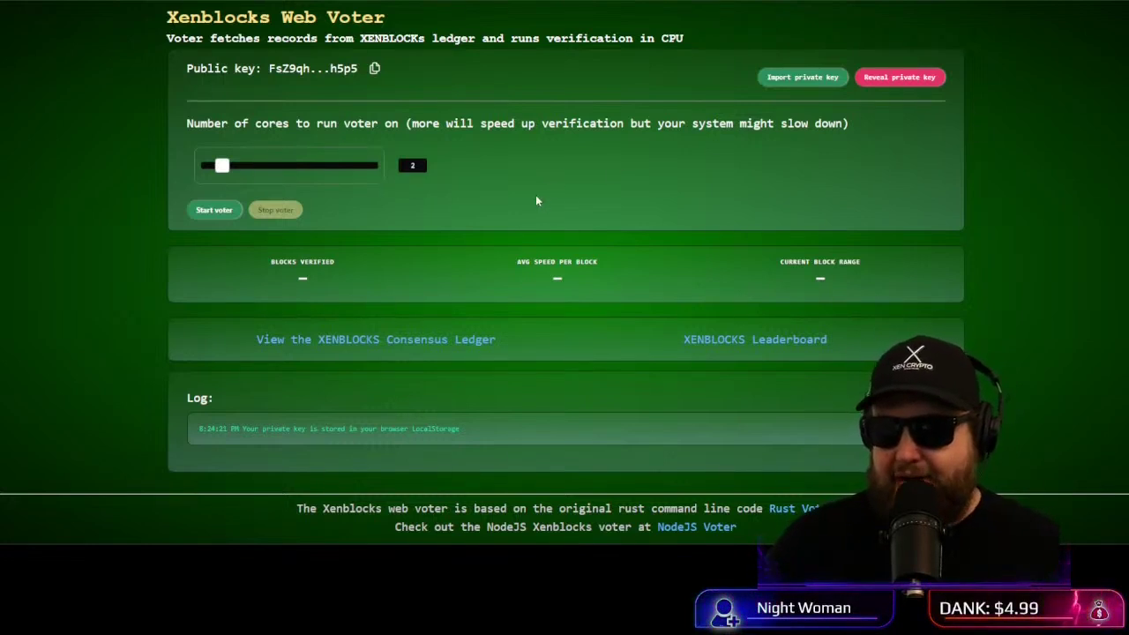
Step: Start the voter and let it verify blocks 25830901–25831000 until Blocks Verified reaches 100
left_click(206, 216)
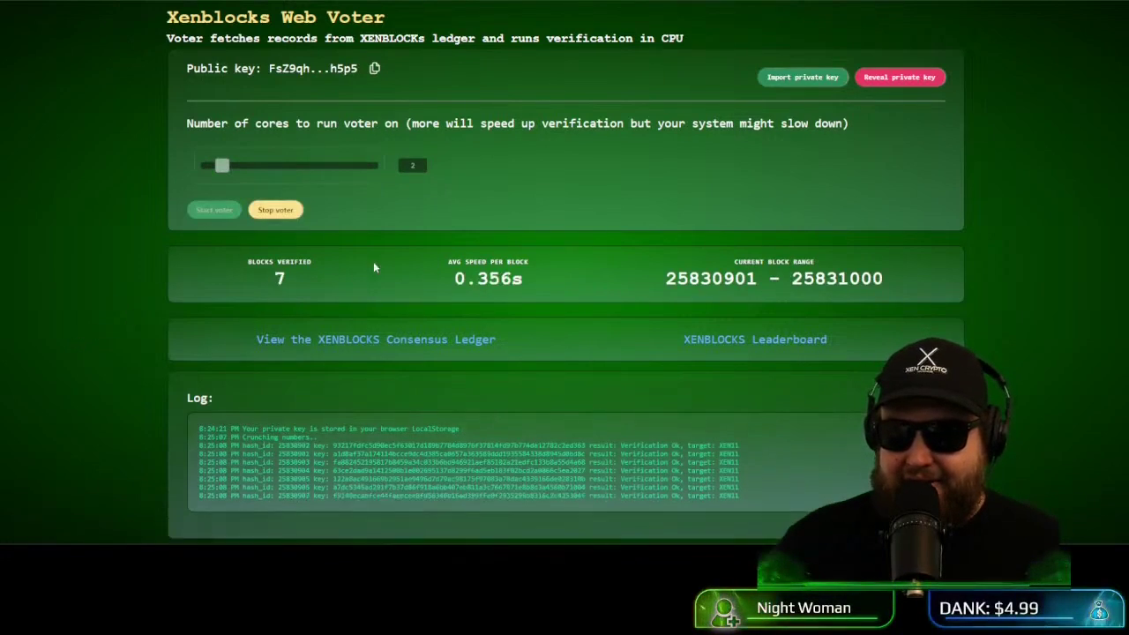
scroll(279, 278, "down", 3)
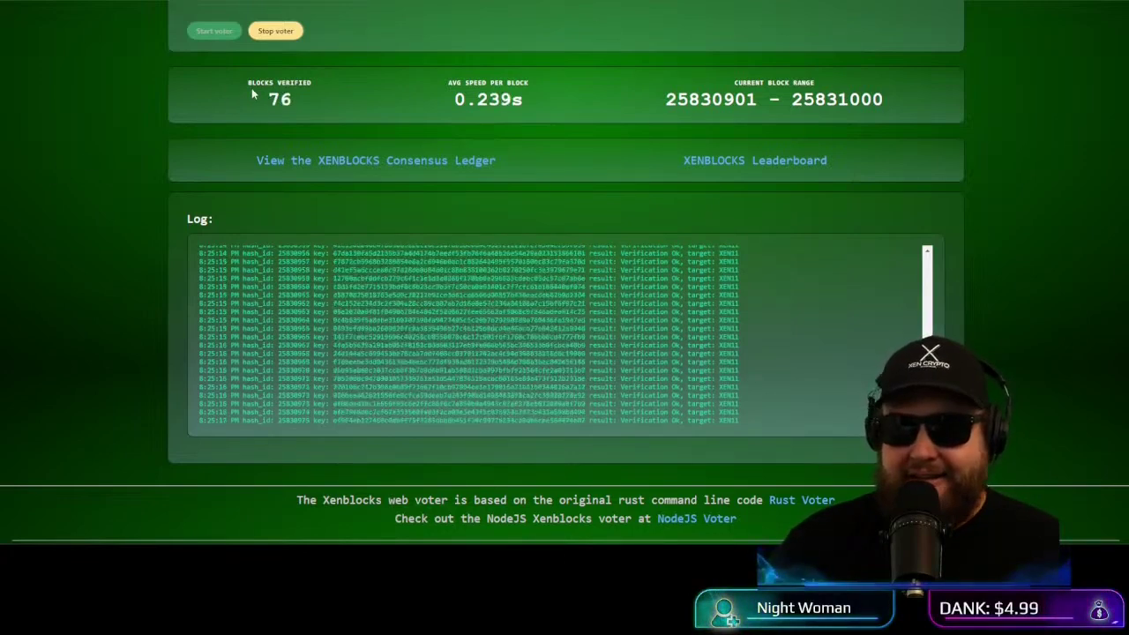
double_click(280, 99)
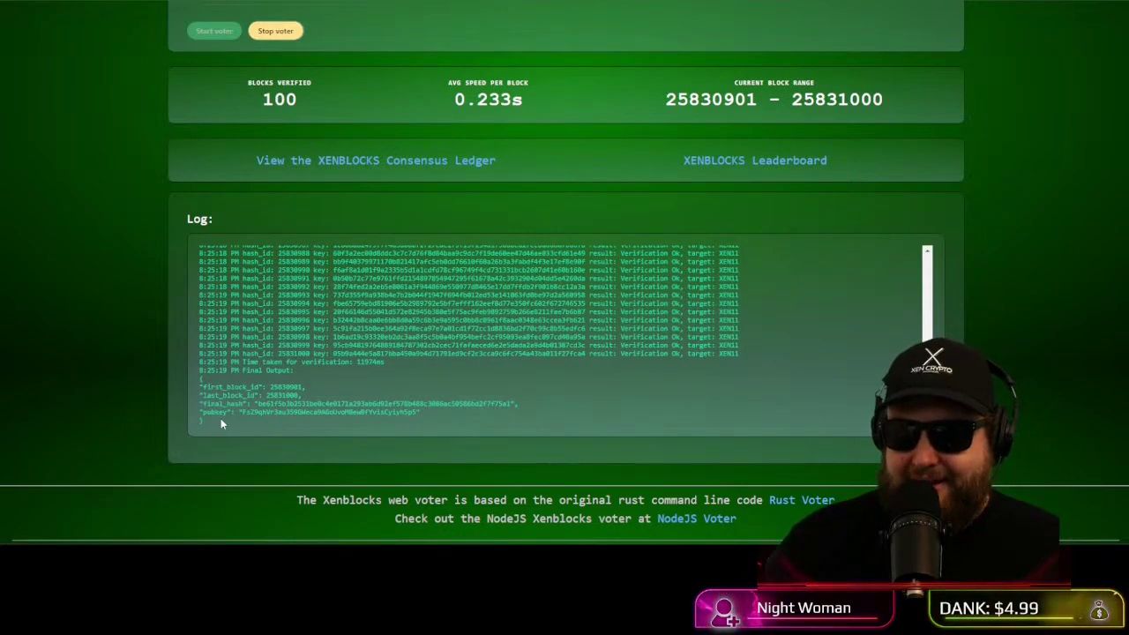
Step: Copy the pubkey from the log's Final Output
left_click_drag(242, 412, 417, 412)
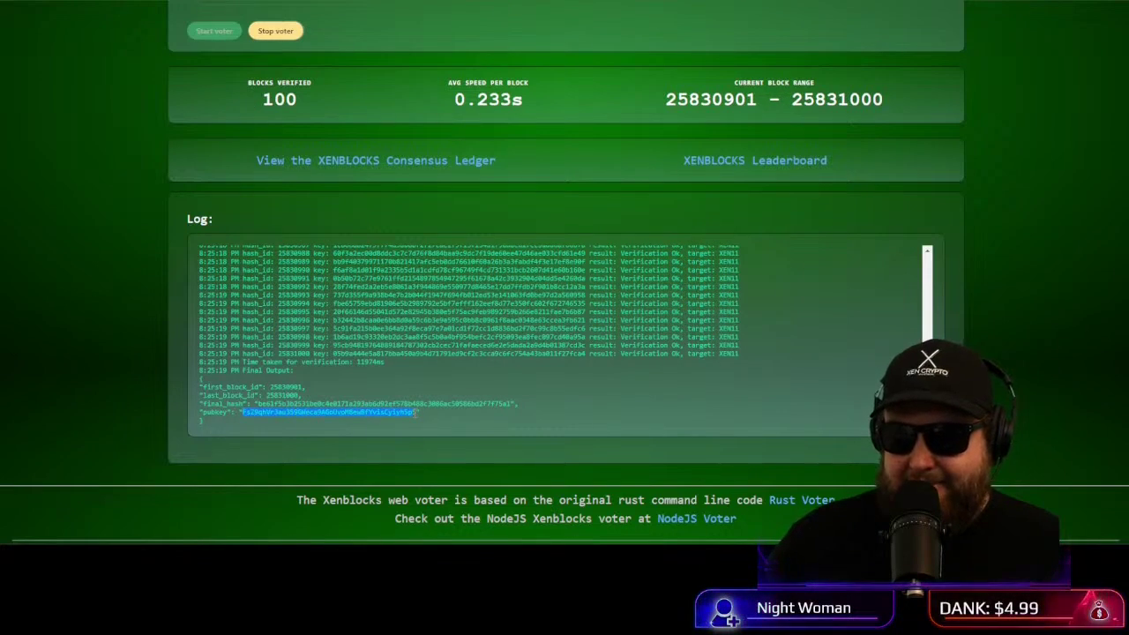
right_click(406, 414)
left_click(442, 257)
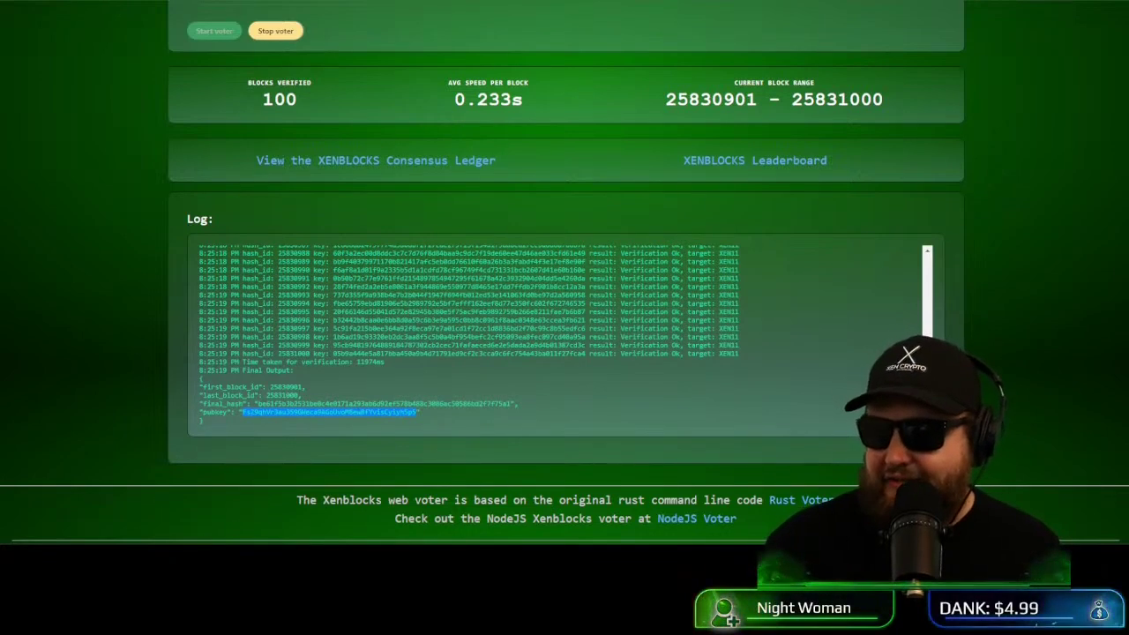
Step: Search the Consensus Ledger for the copied pubkey, then close it to return to the web voter
key("ctrl+Tab")
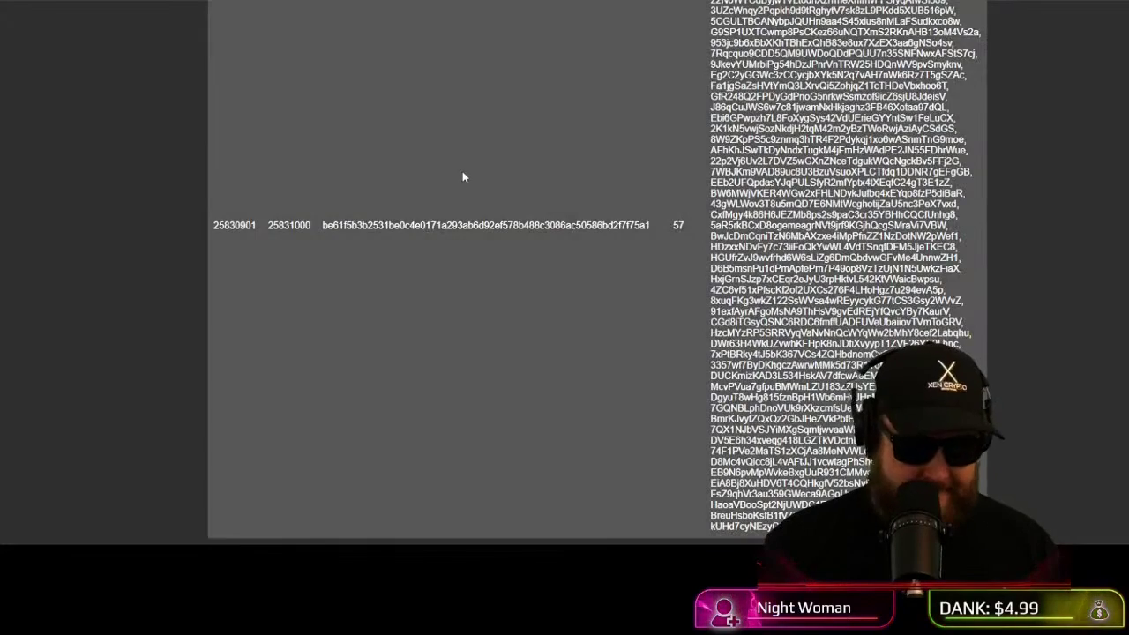
key("ctrl+f")
type("3UZcWnqy2Pqpkh9d9tRghytV7sk8zL9PKdd5XUB516pW")
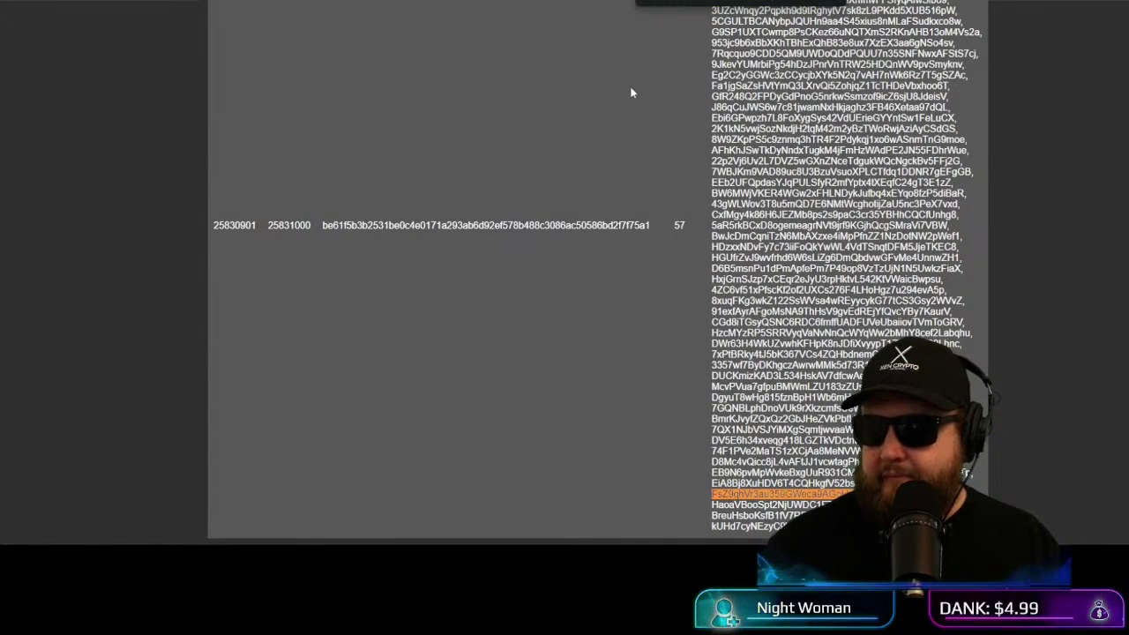
scroll(692, 304, "down", 2)
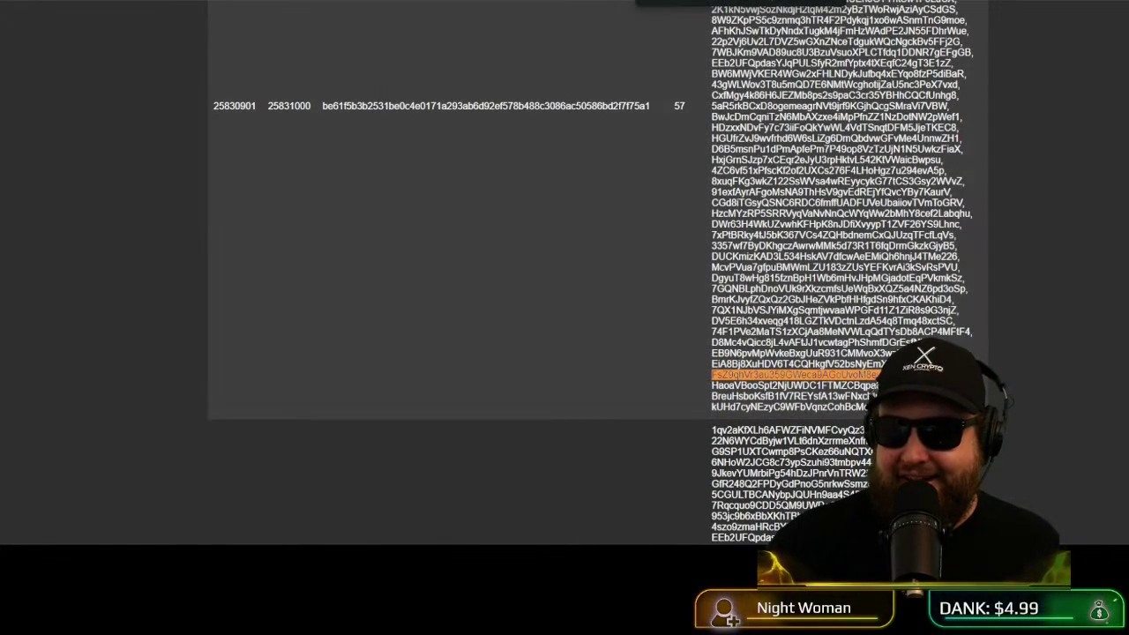
key("ctrl+w")
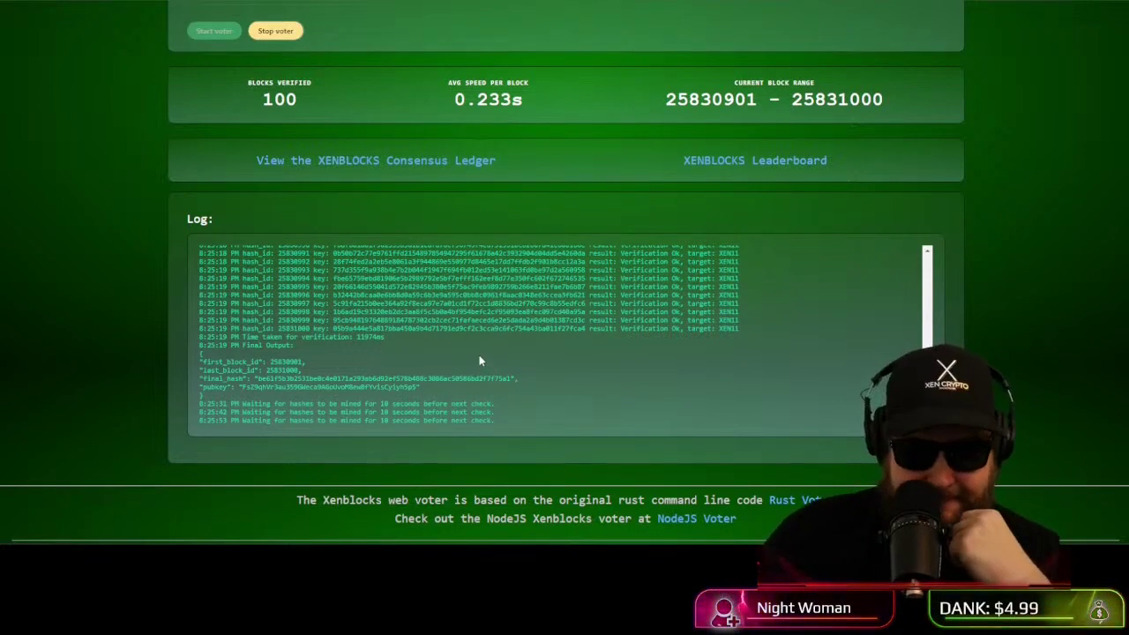
scroll(481, 359, "down", 1)
scroll(468, 374, "up", 1)
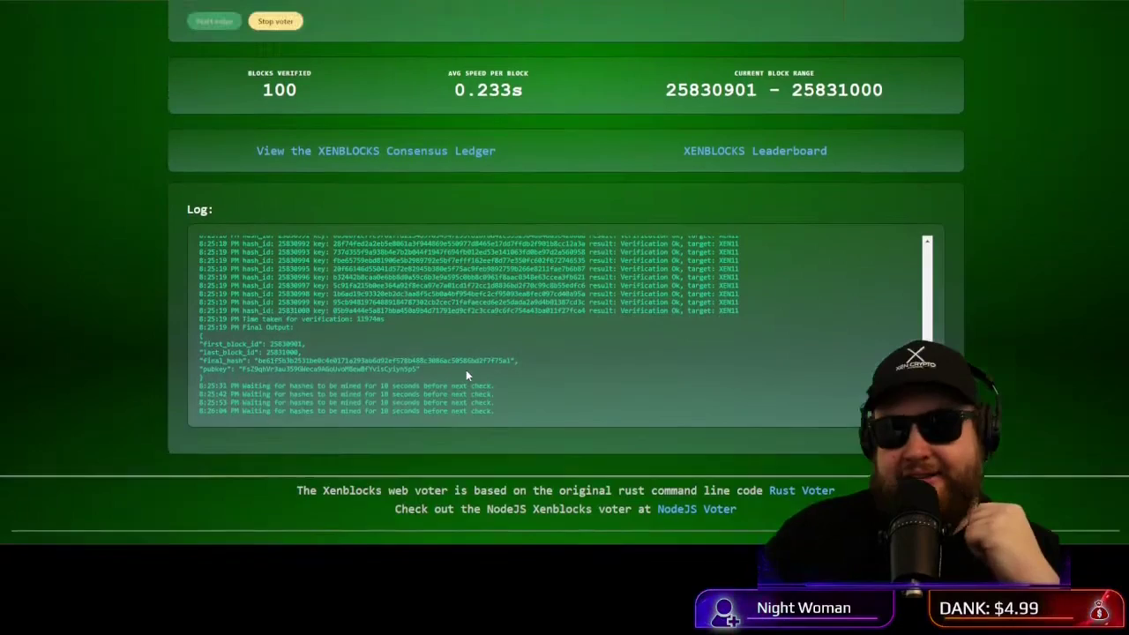
scroll(466, 370, "up", 10)
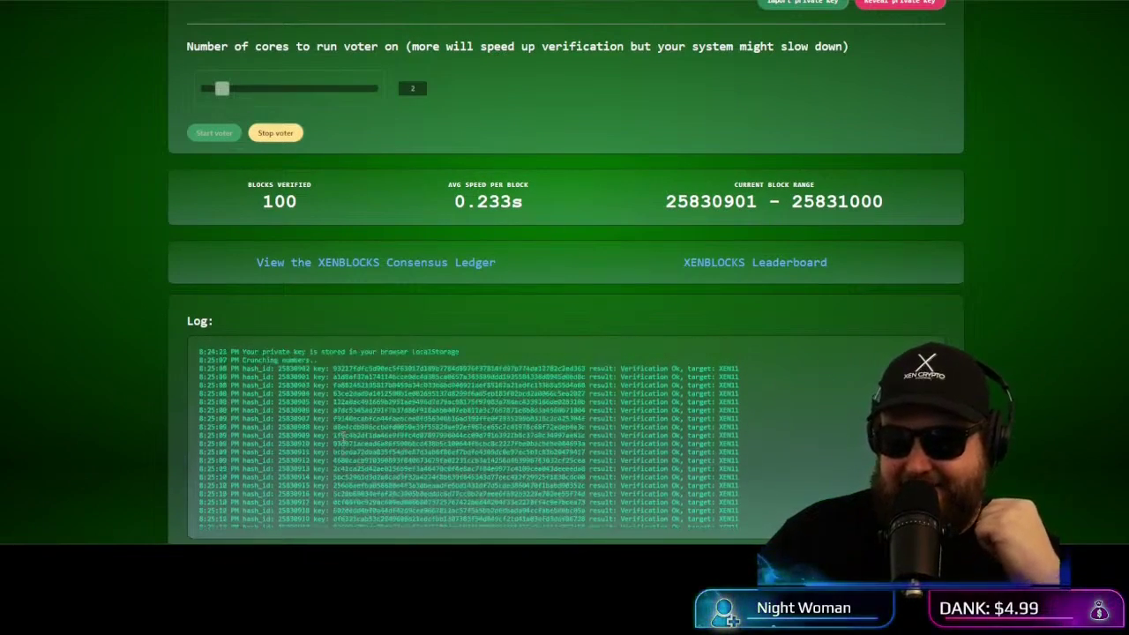
scroll(154, 362, "down", 2)
scroll(304, 244, "down", 10)
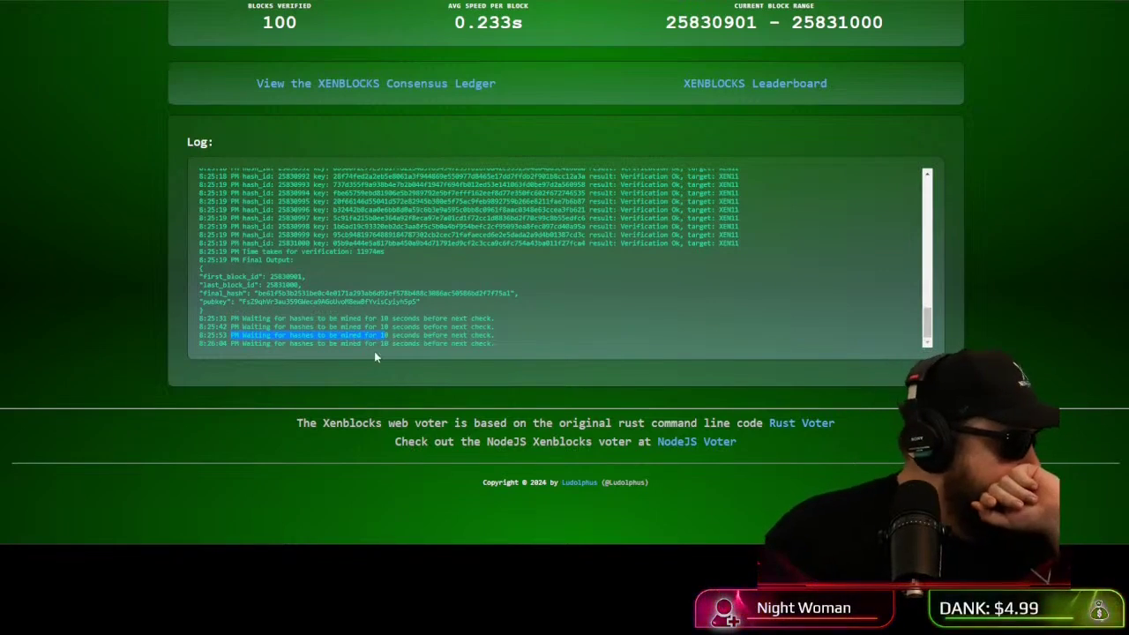
left_click(436, 327)
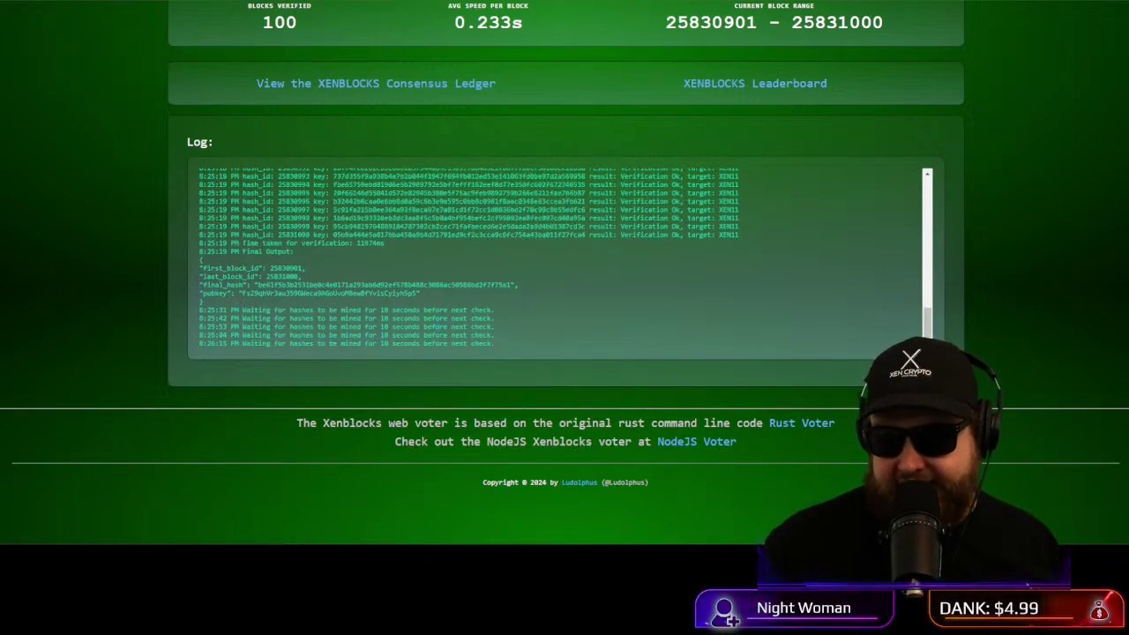
key("alt+Tab")
left_click(1034, 152)
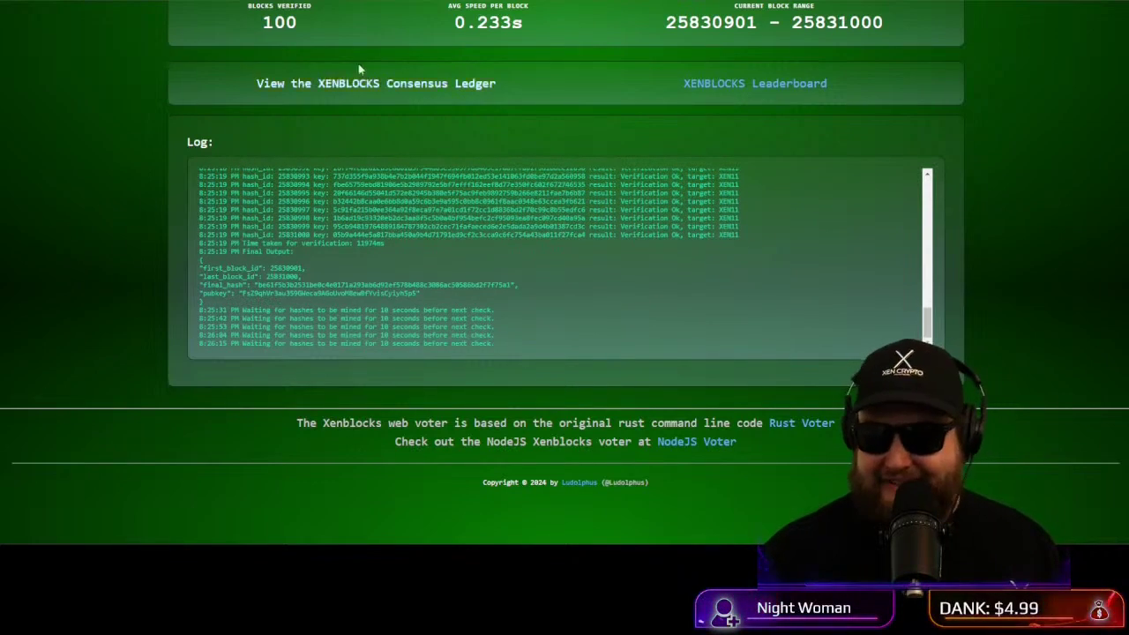
key("ctrl+Tab")
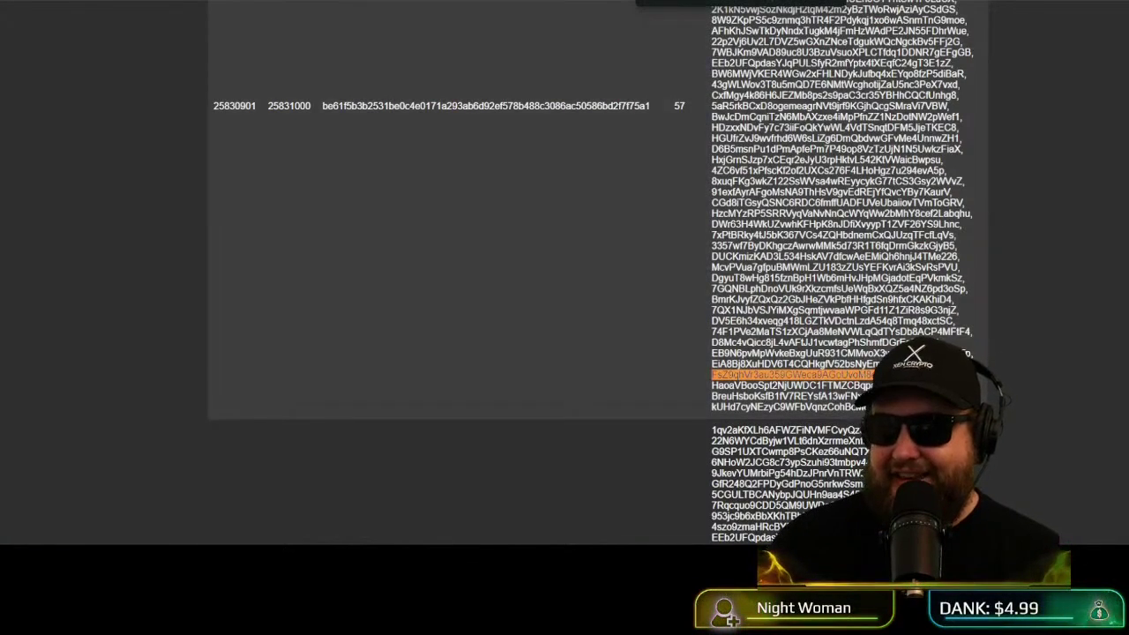
key("ctrl+Tab")
scroll(161, 167, "up", 3)
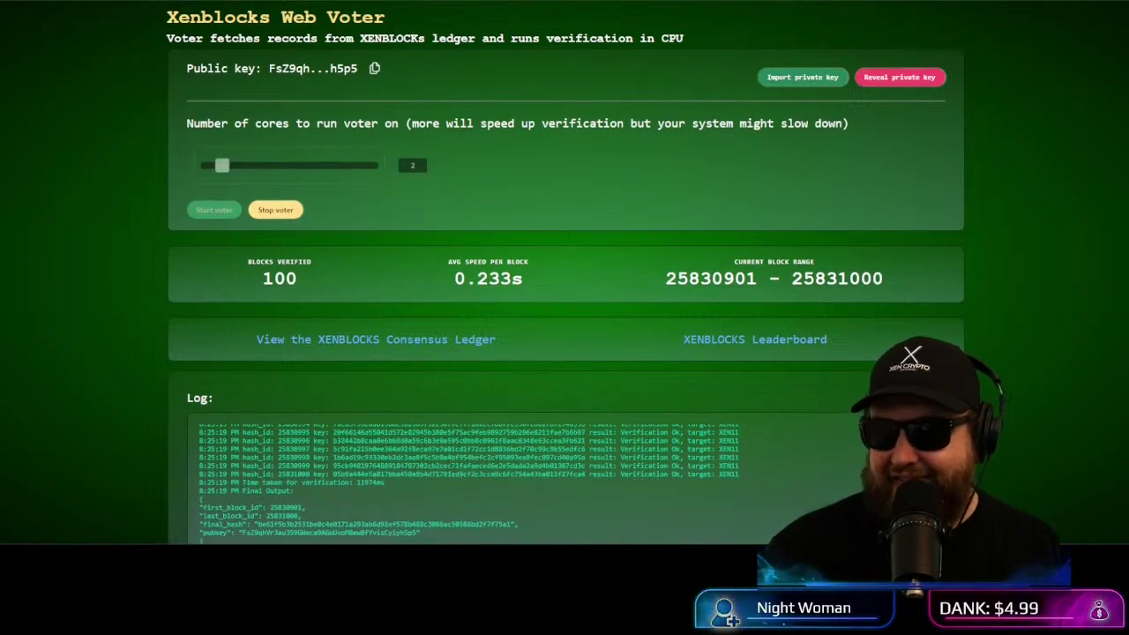
key("ctrl+Tab")
key("ctrl+l")
key("Escape")
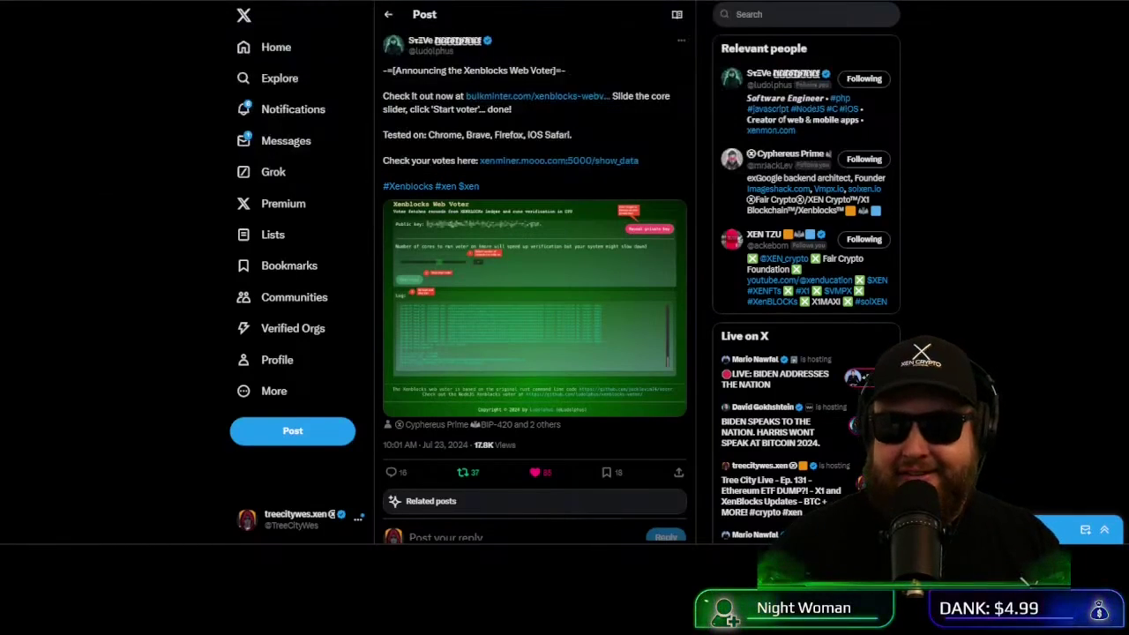
key("ctrl+Tab")
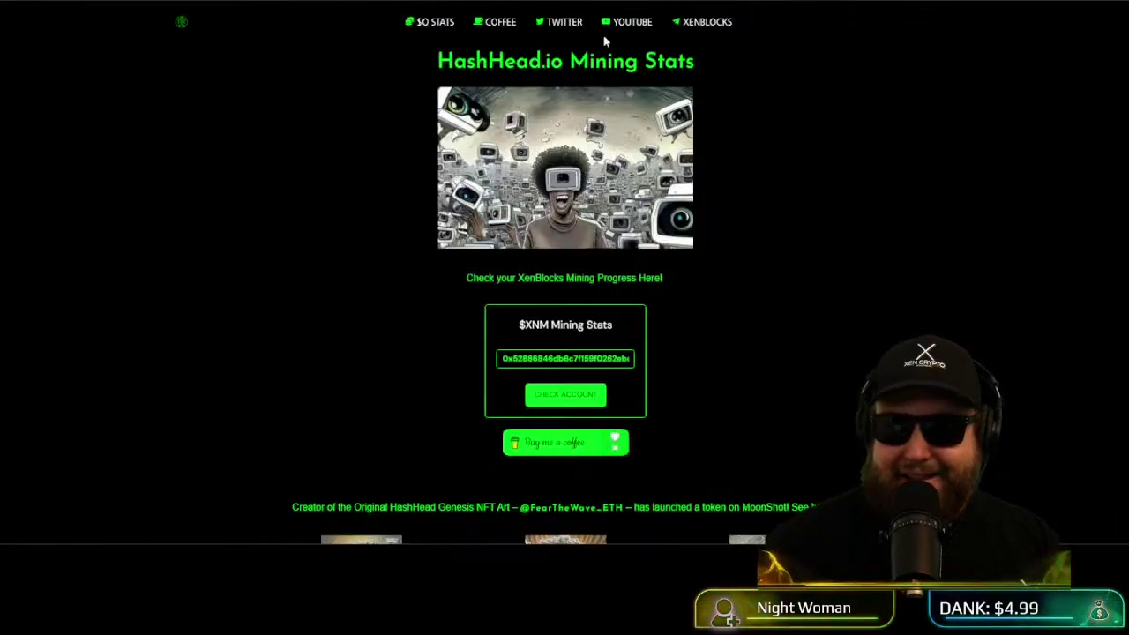
scroll(683, 236, "down", 8)
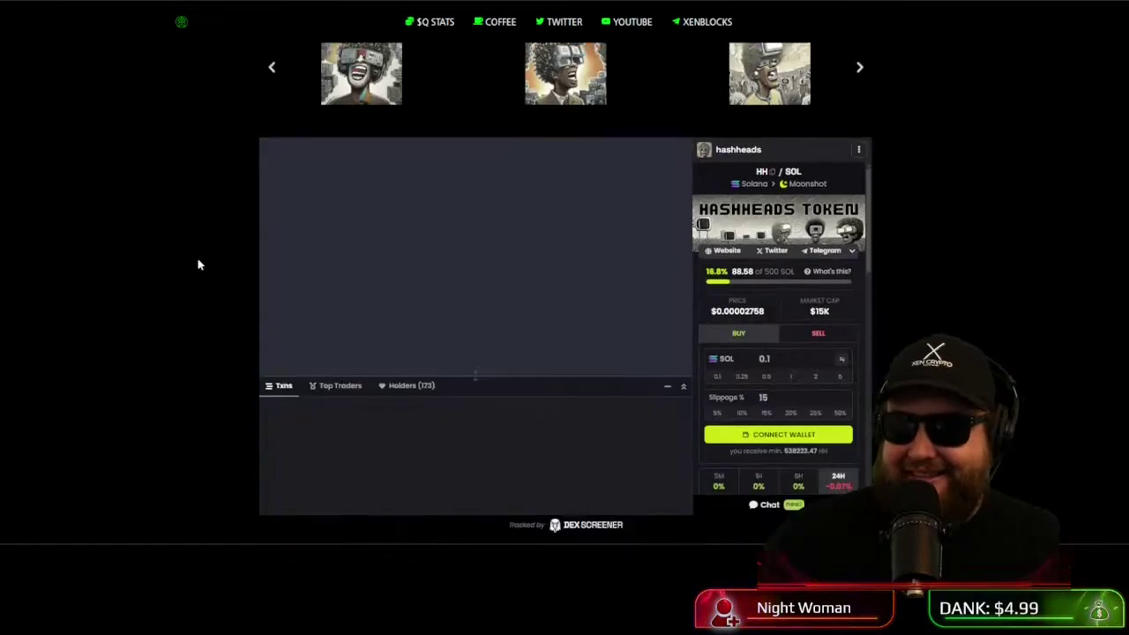
scroll(174, 270, "down", 4)
key("ctrl+Tab")
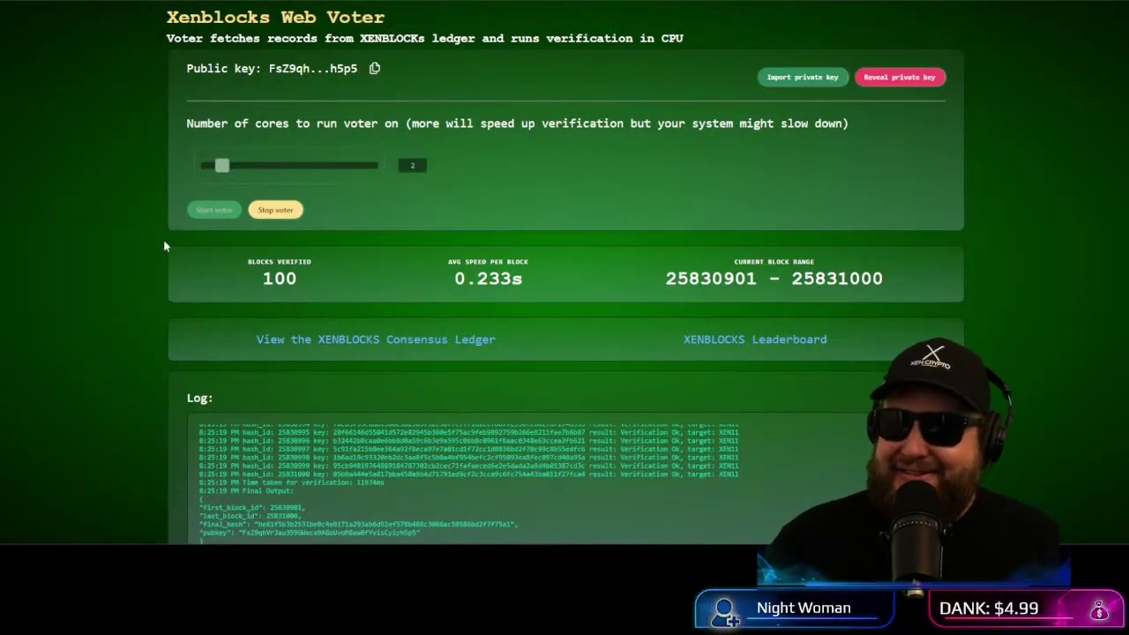
Step: Highlight 200 blocks verified, the 0.229s average speed and the new 25831001–25831100 block range
scroll(107, 139, "down", 3)
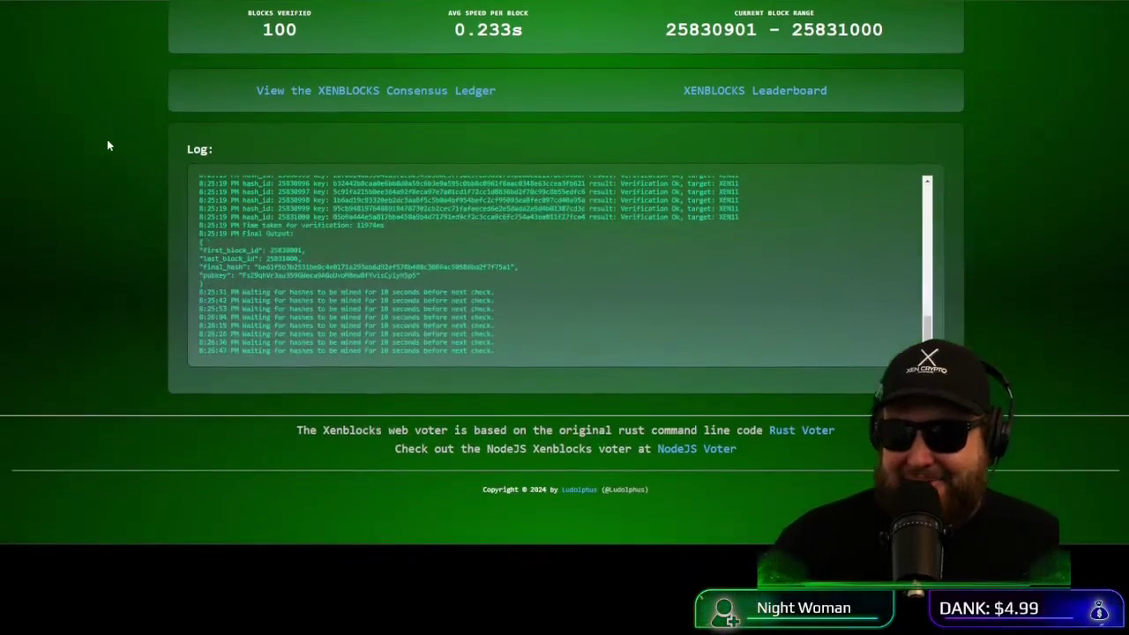
scroll(115, 146, "up", 3)
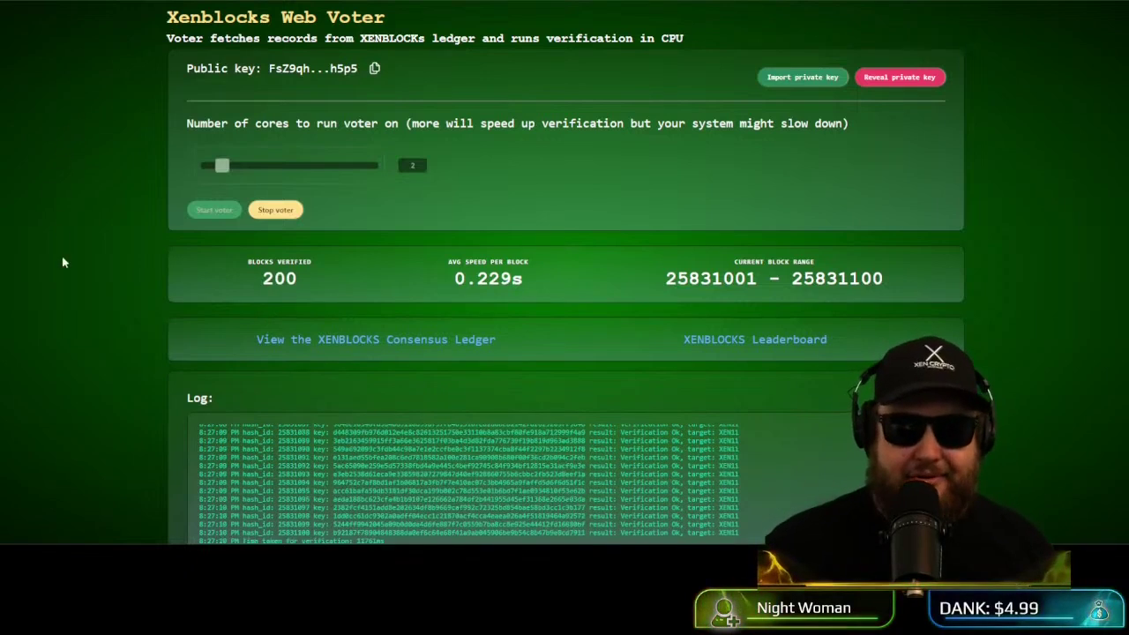
scroll(106, 229, "down", 2)
left_click_drag(258, 160, 308, 161)
left_click(597, 268)
left_click_drag(445, 159, 524, 160)
left_click(555, 173)
left_click_drag(668, 160, 714, 159)
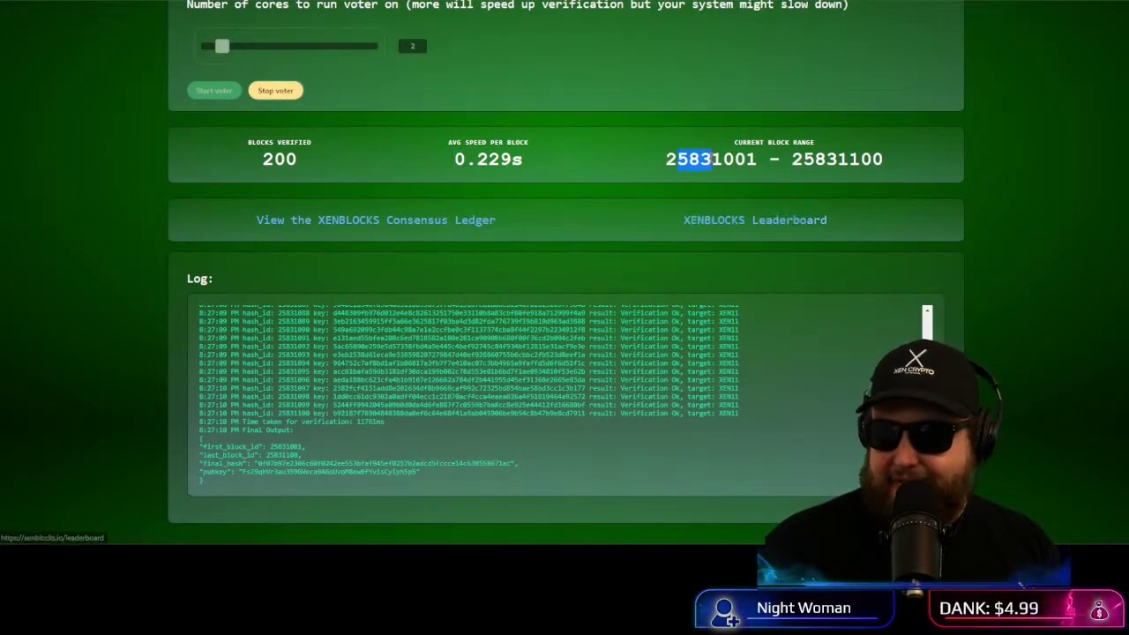
left_click(304, 447)
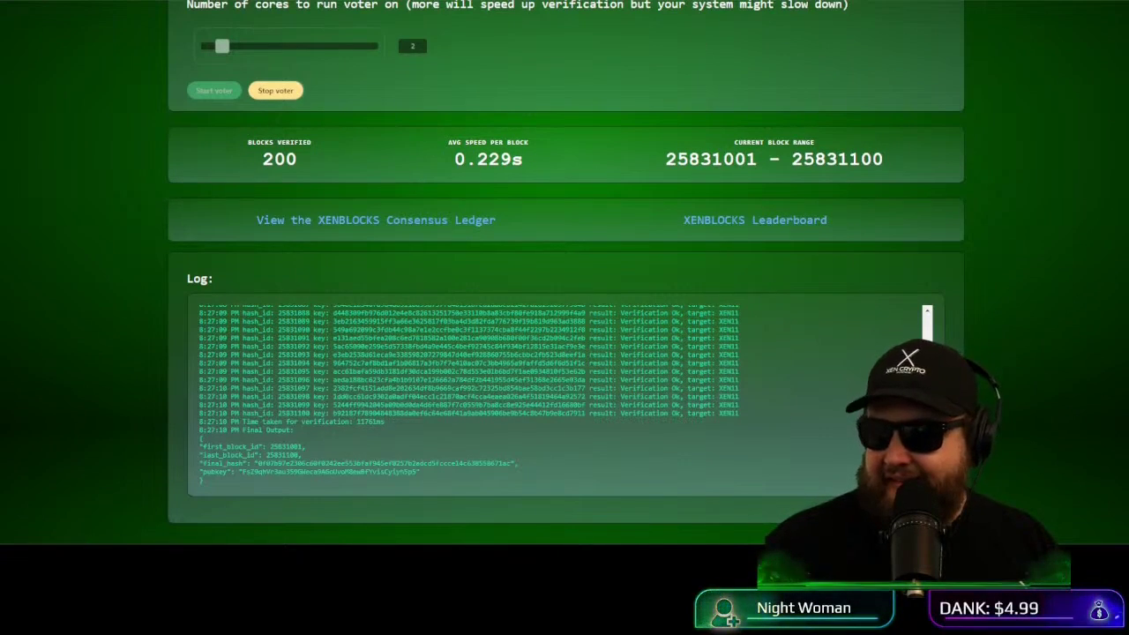
Step: Reload the Consensus Ledger to show blocks 25831001–25831100 with 58 votes
key("alt+Tab")
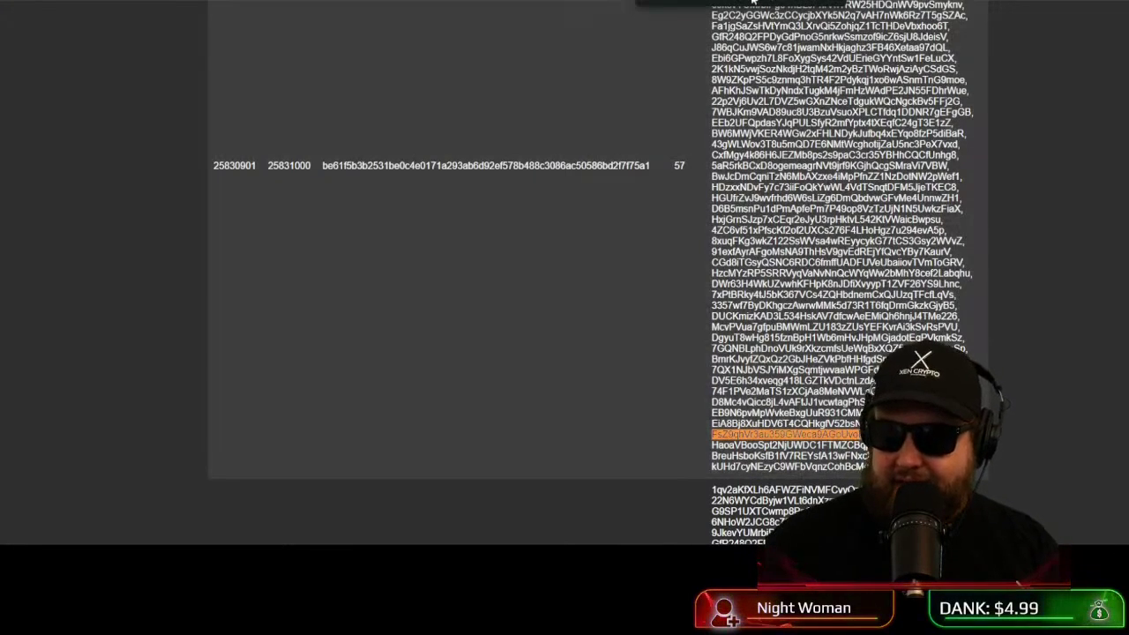
key("F5")
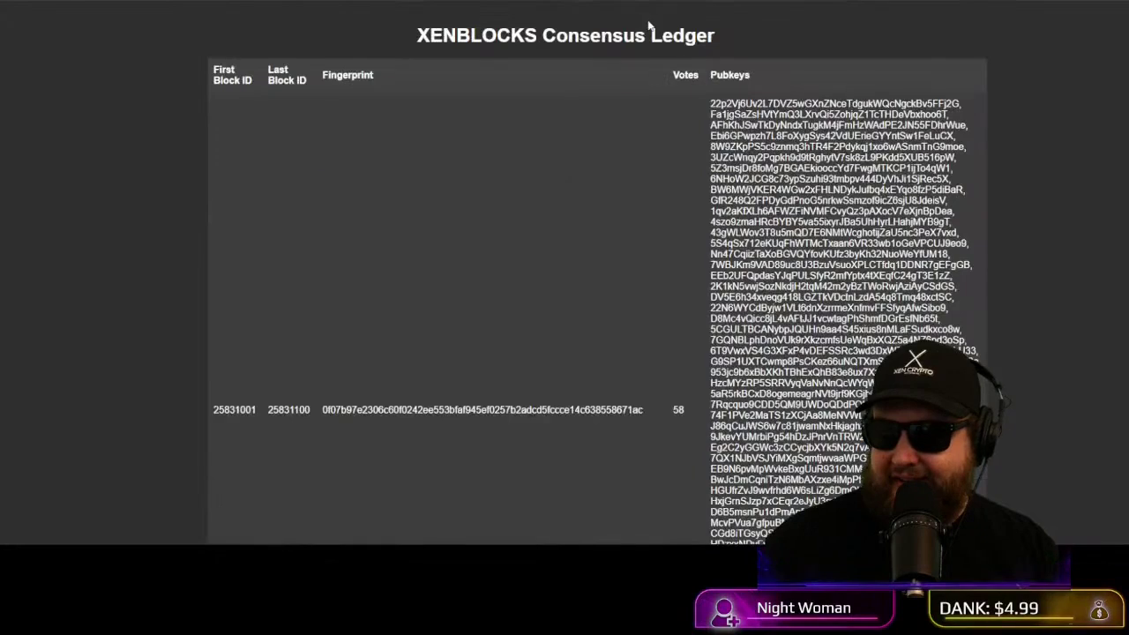